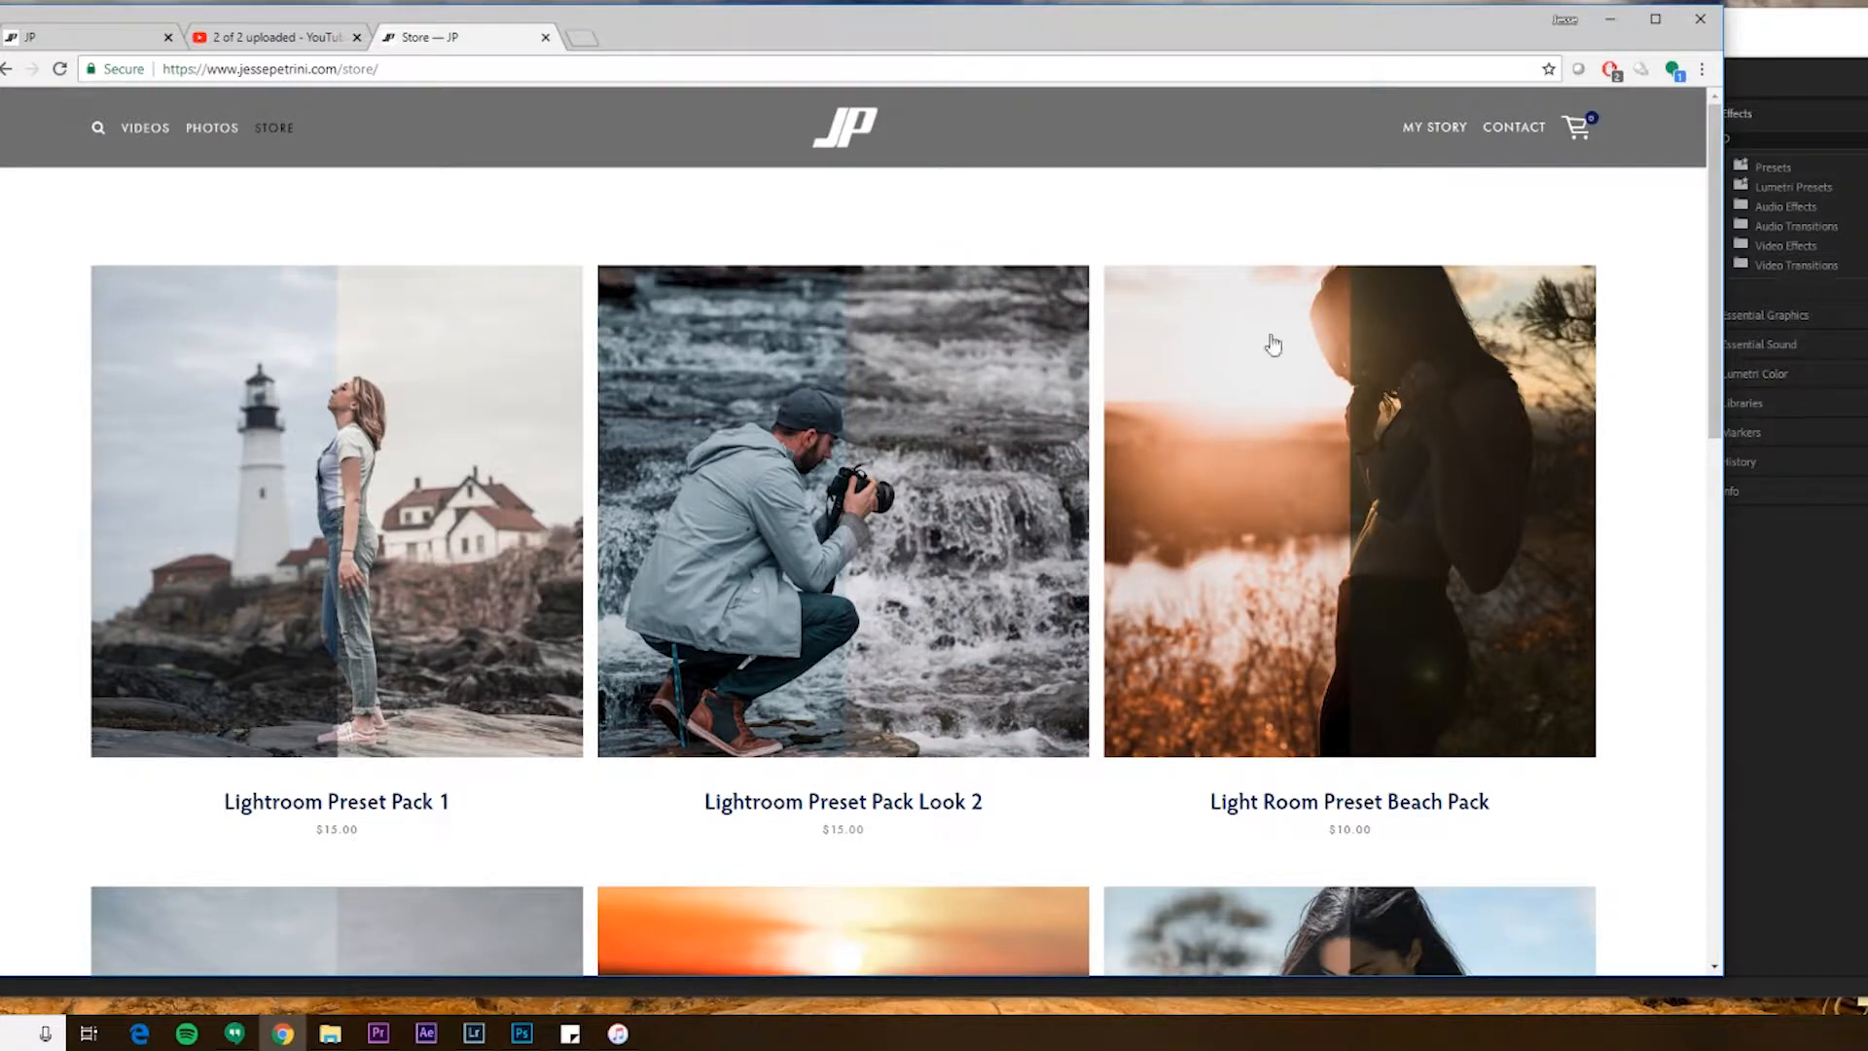
Switch to Lightroom and import the preset file BeachFade.xmp from the Documents\Presets folder into the User Presets
click(1621, 25)
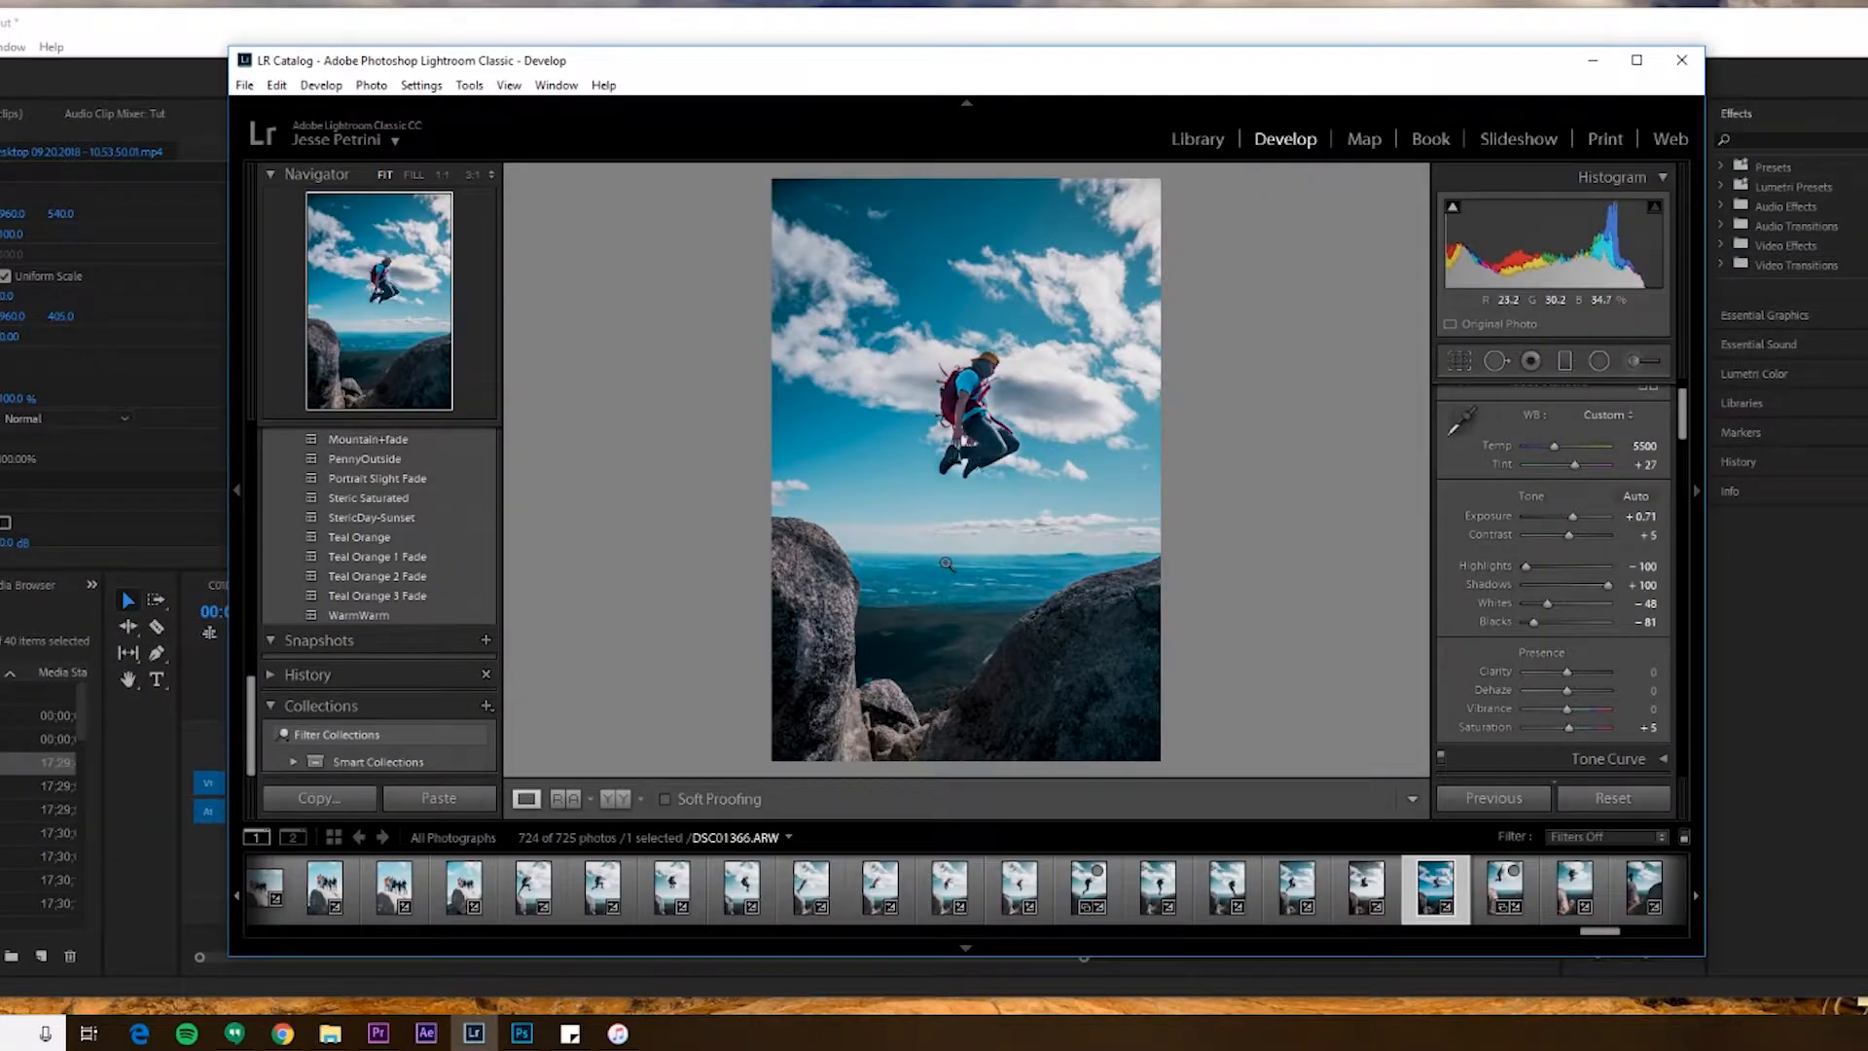
scroll(391, 502, up, 2)
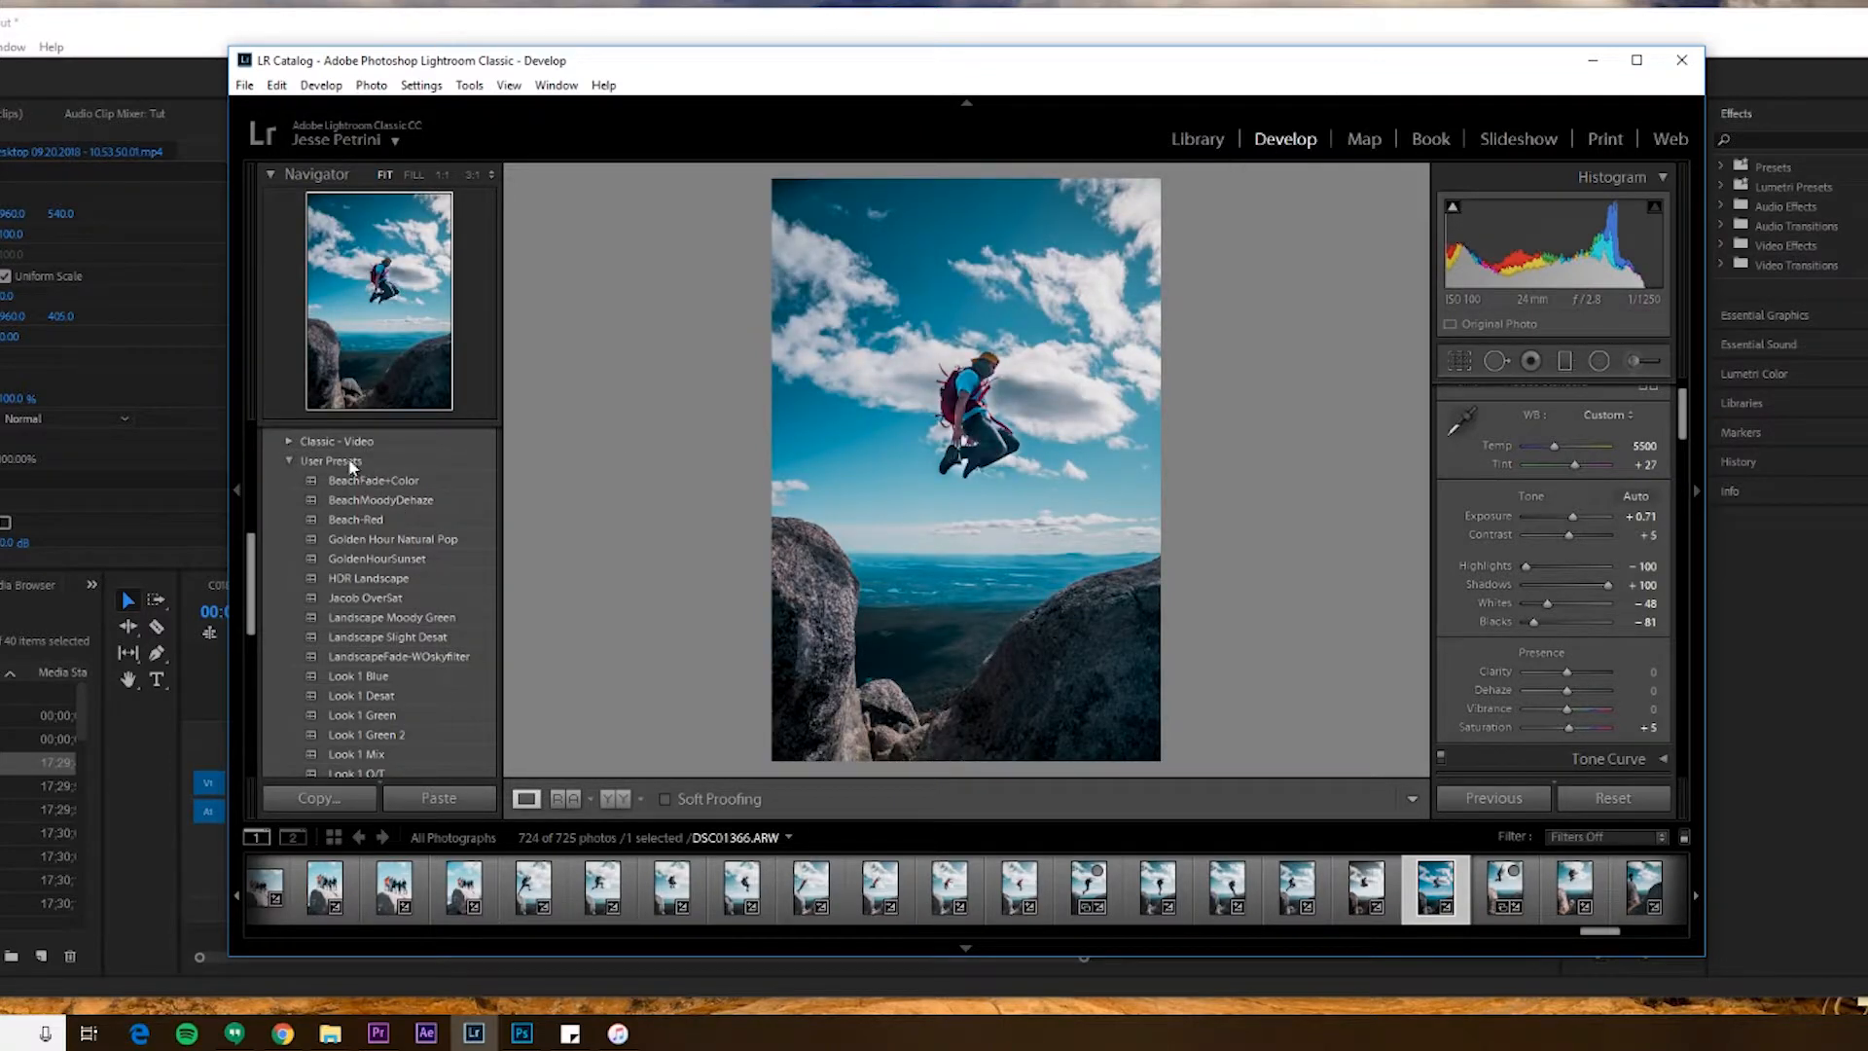
right_click(352, 467)
click(404, 523)
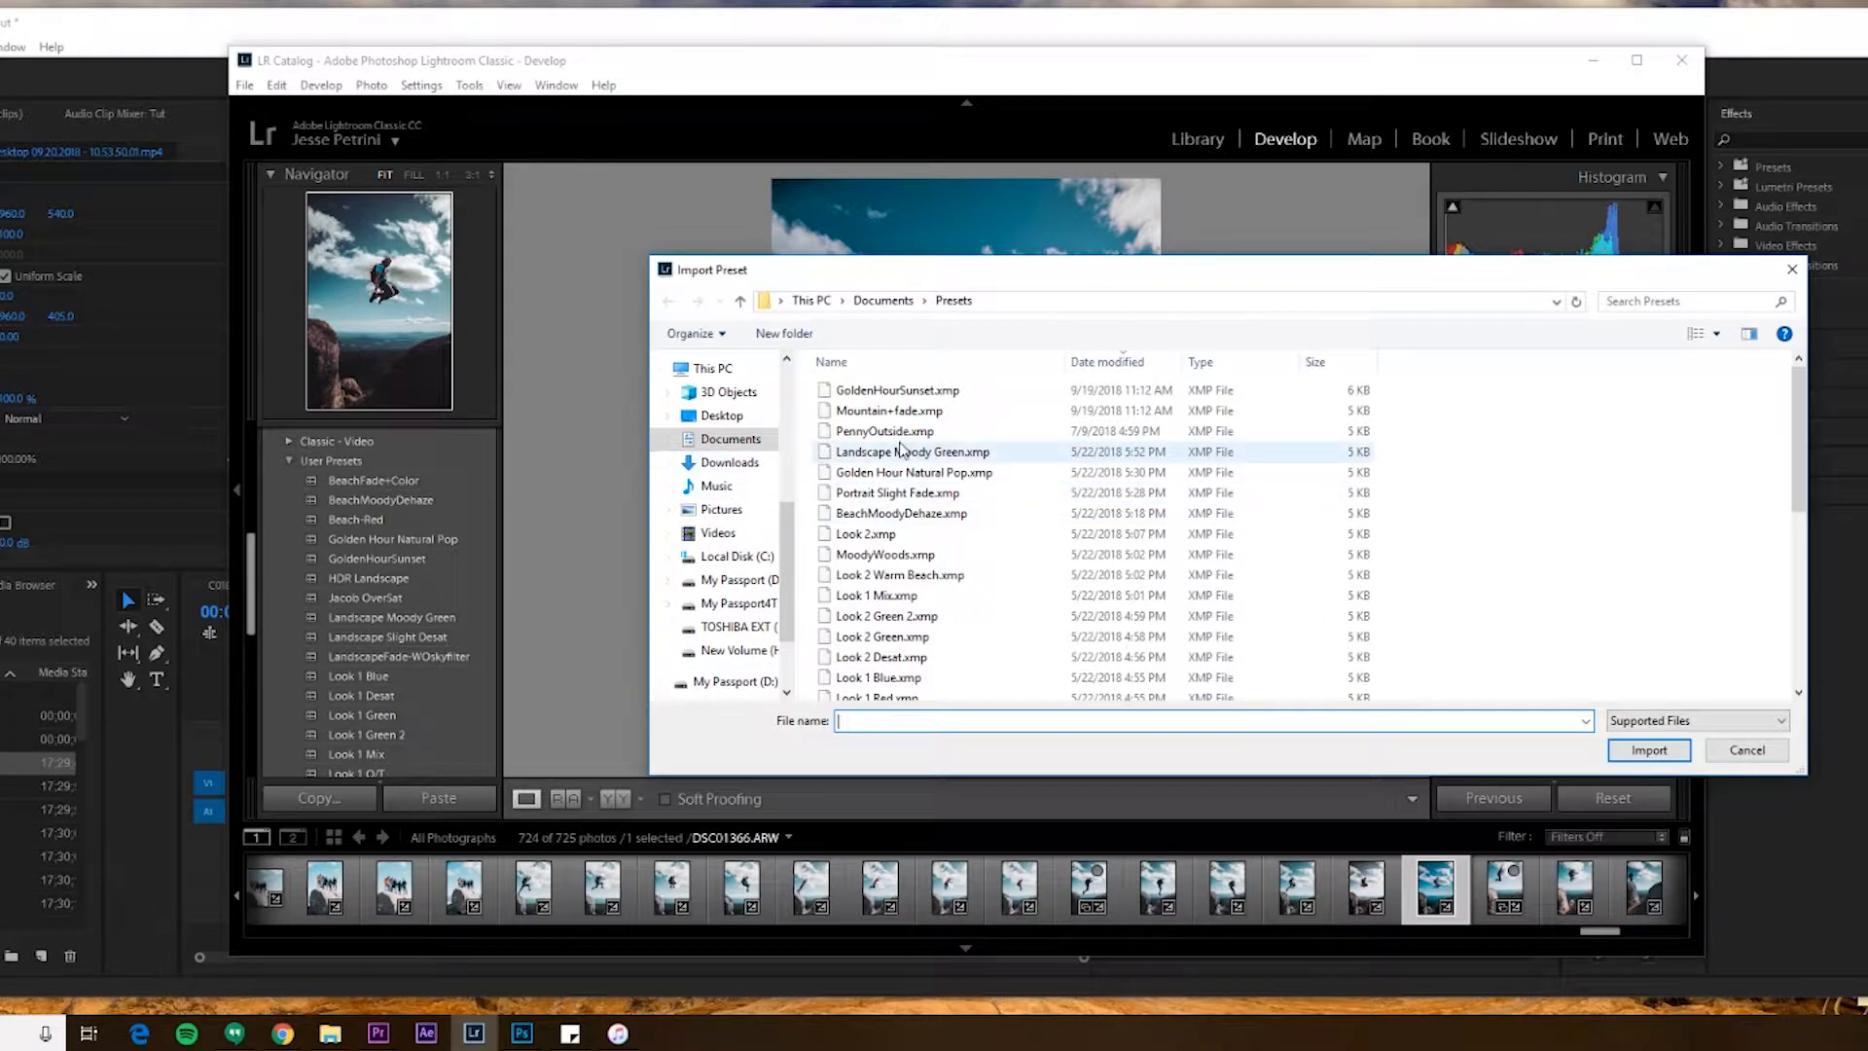
scroll(900, 450, down, 5)
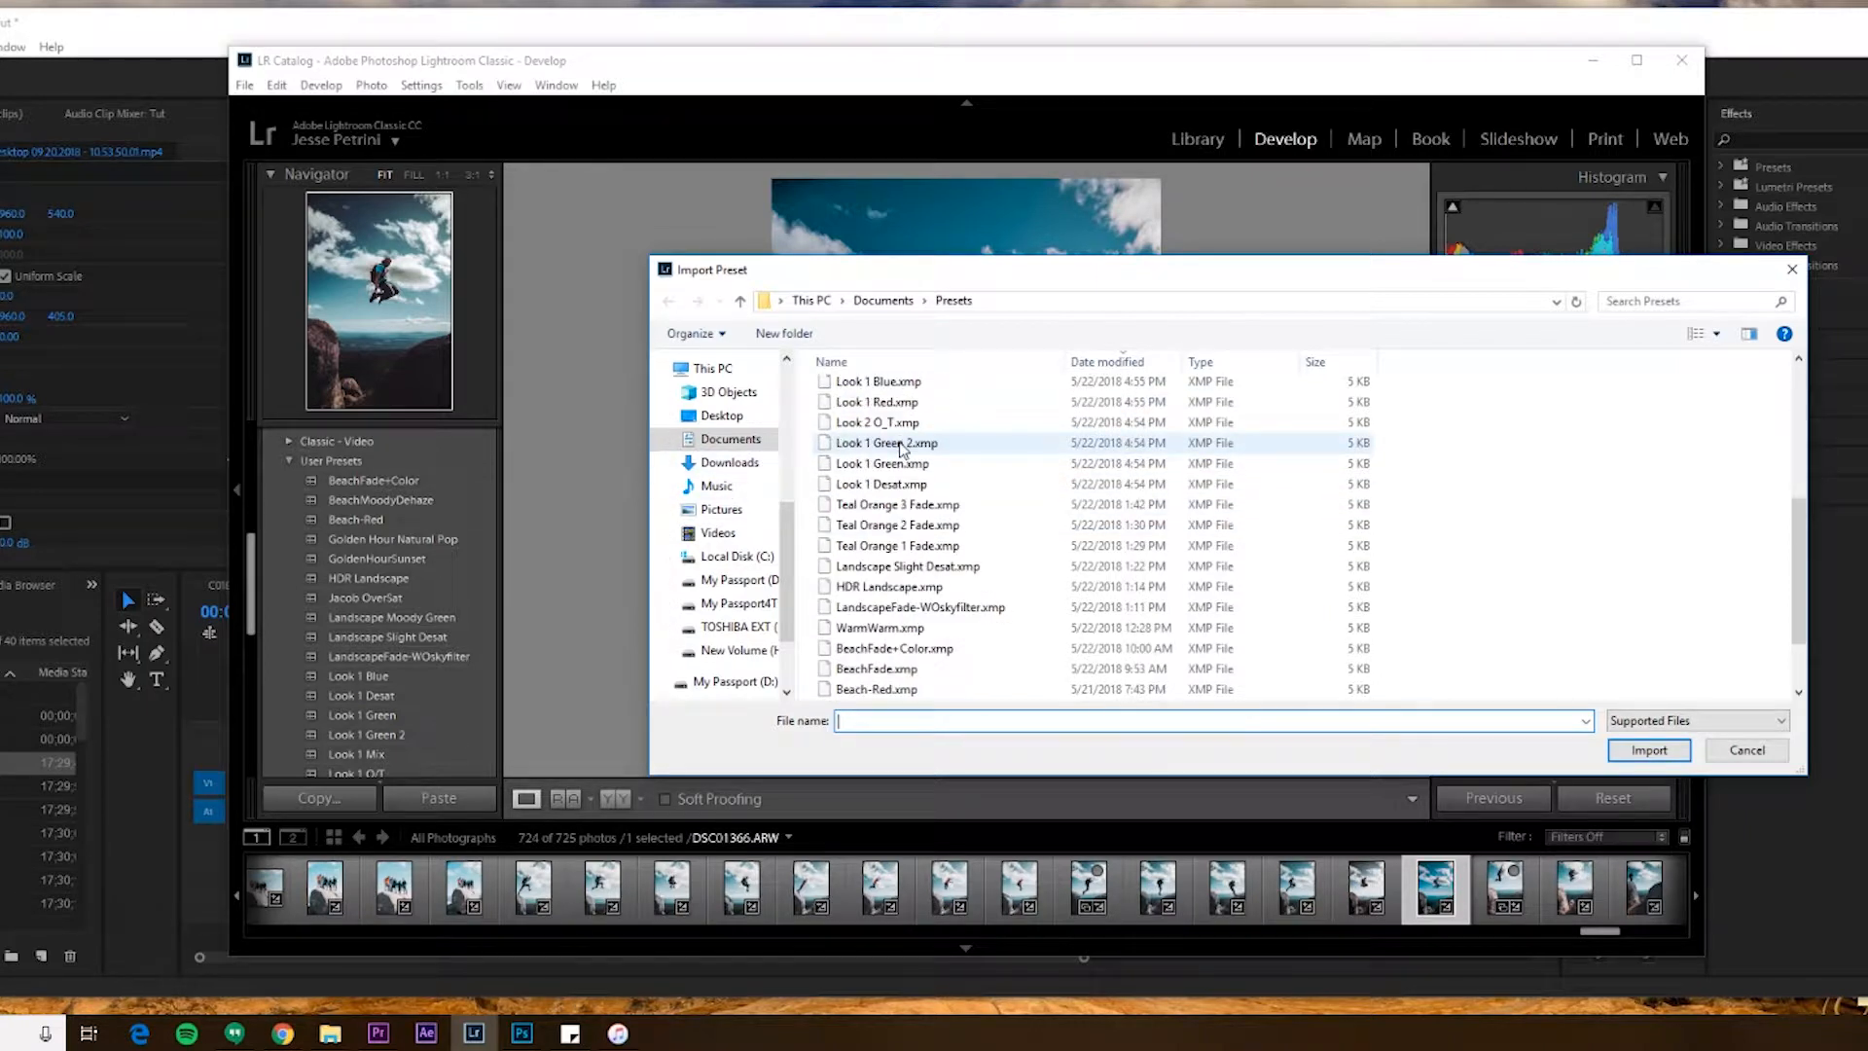
click(888, 669)
click(1649, 750)
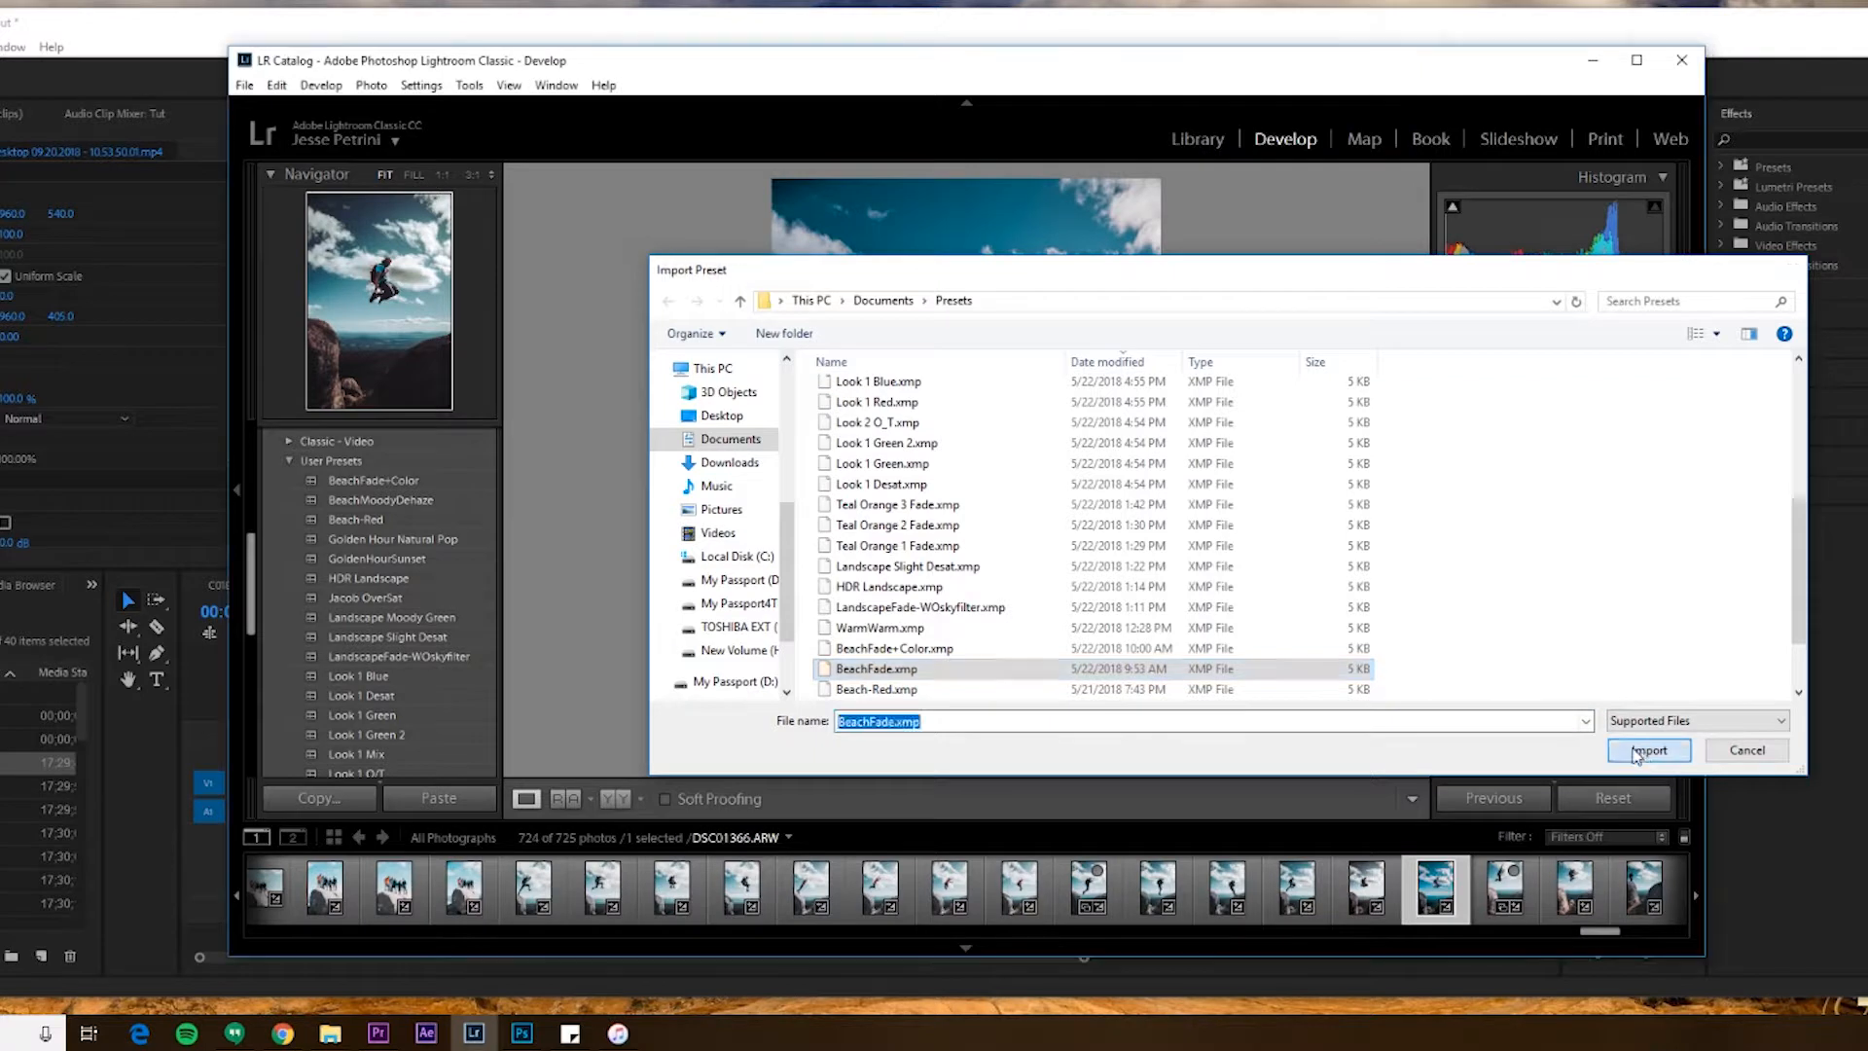
click(375, 480)
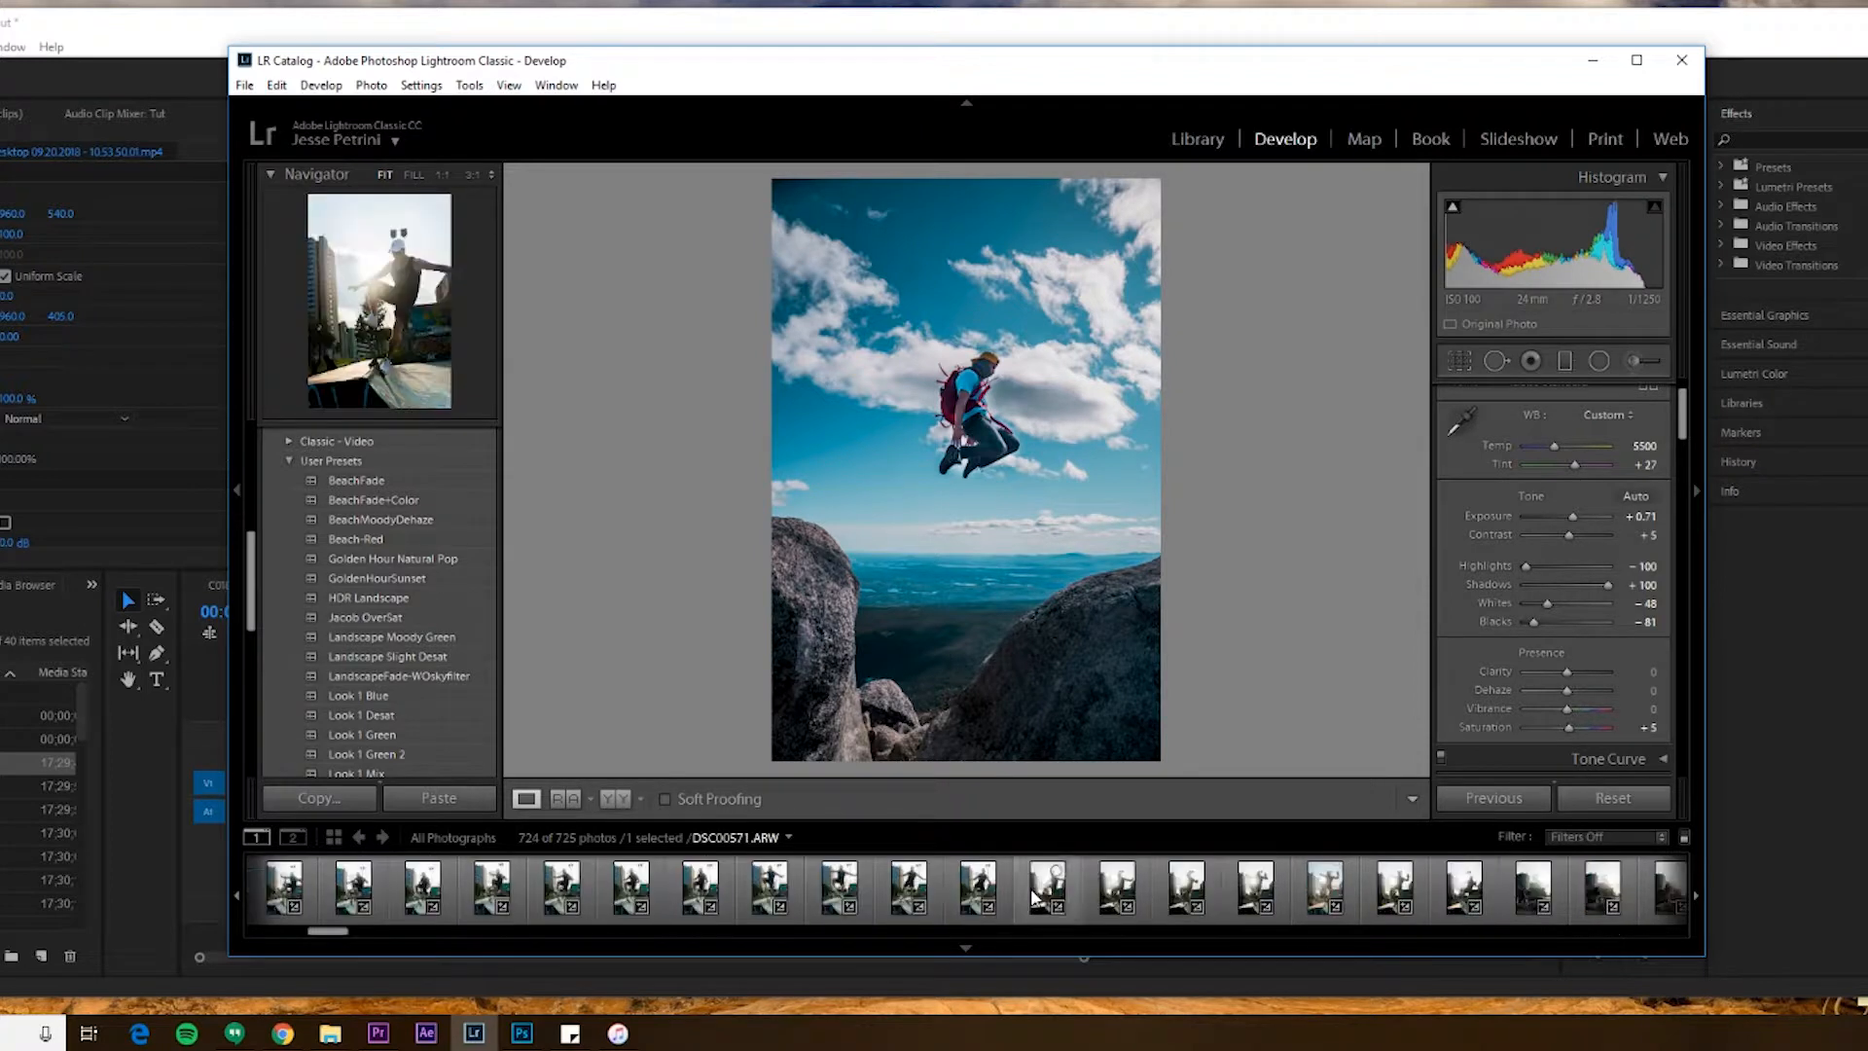
Try the BeachFade preset on the skateboarder photo DSC00571.ARW and replace it with Golden Hour Natural Pop
click(1045, 885)
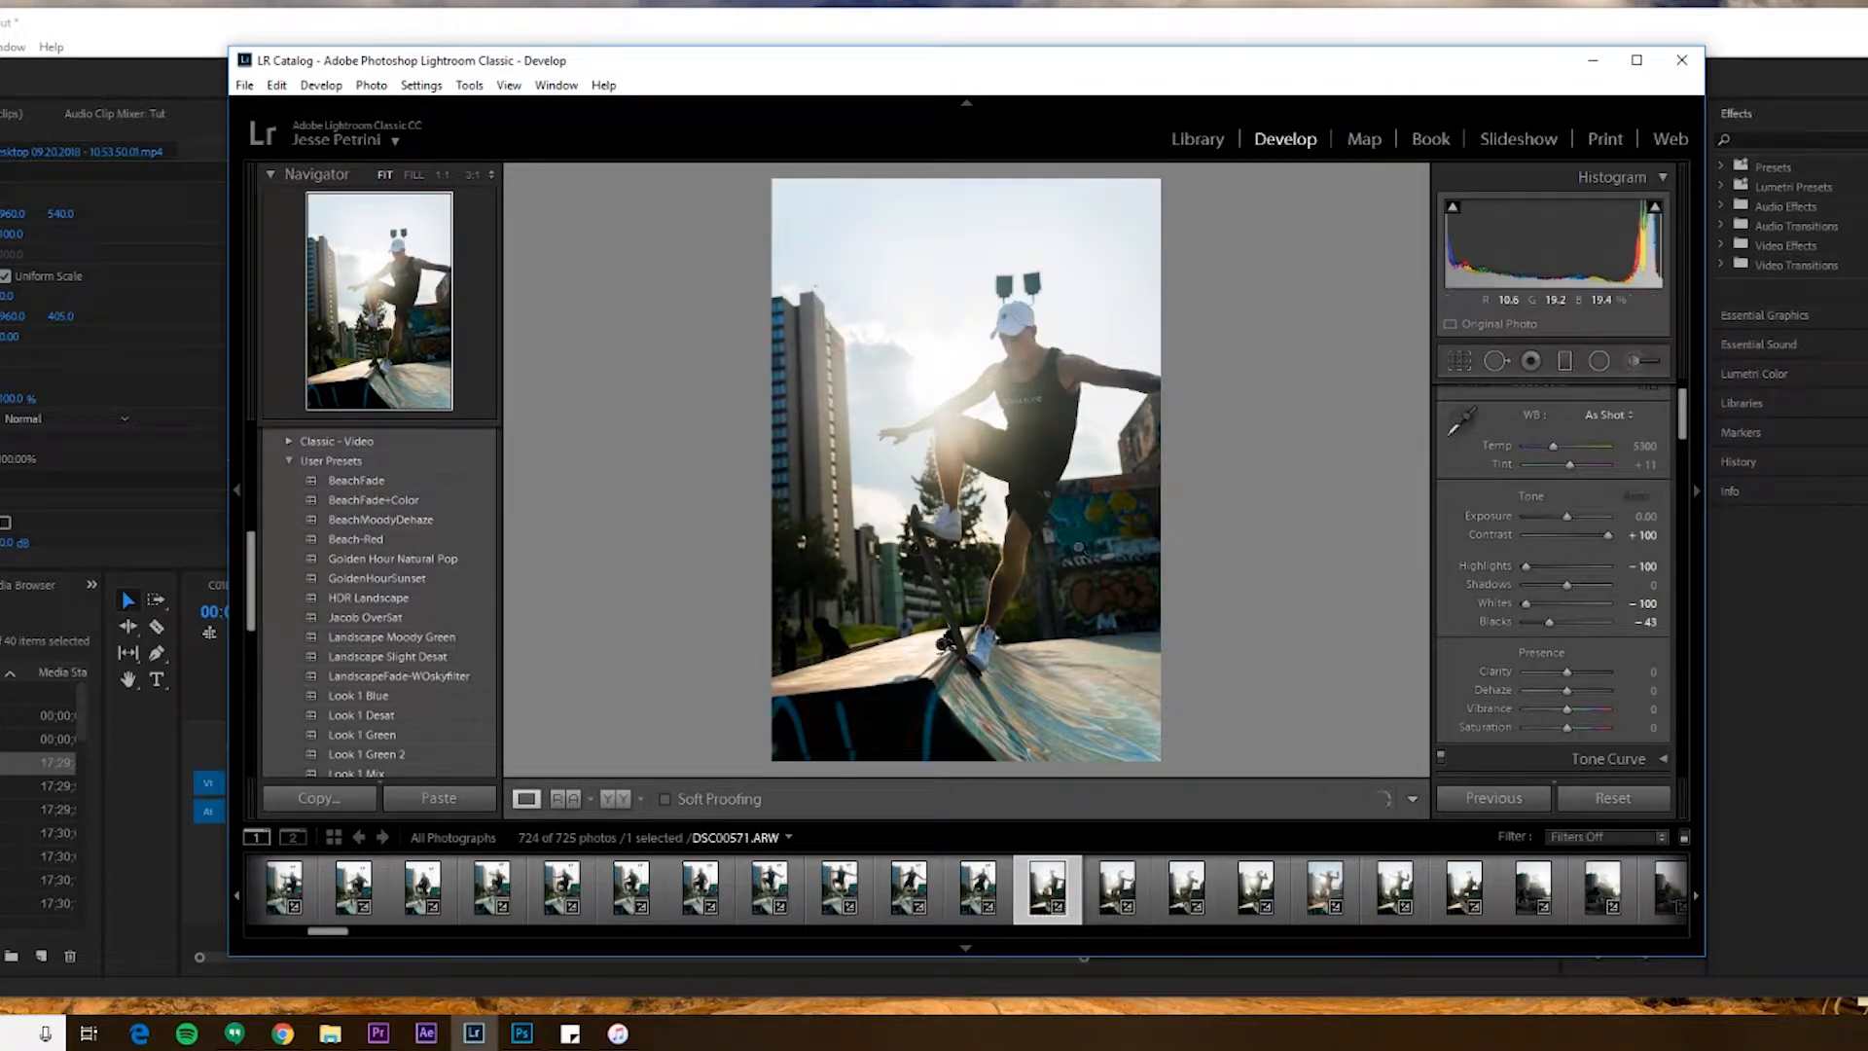
click(379, 482)
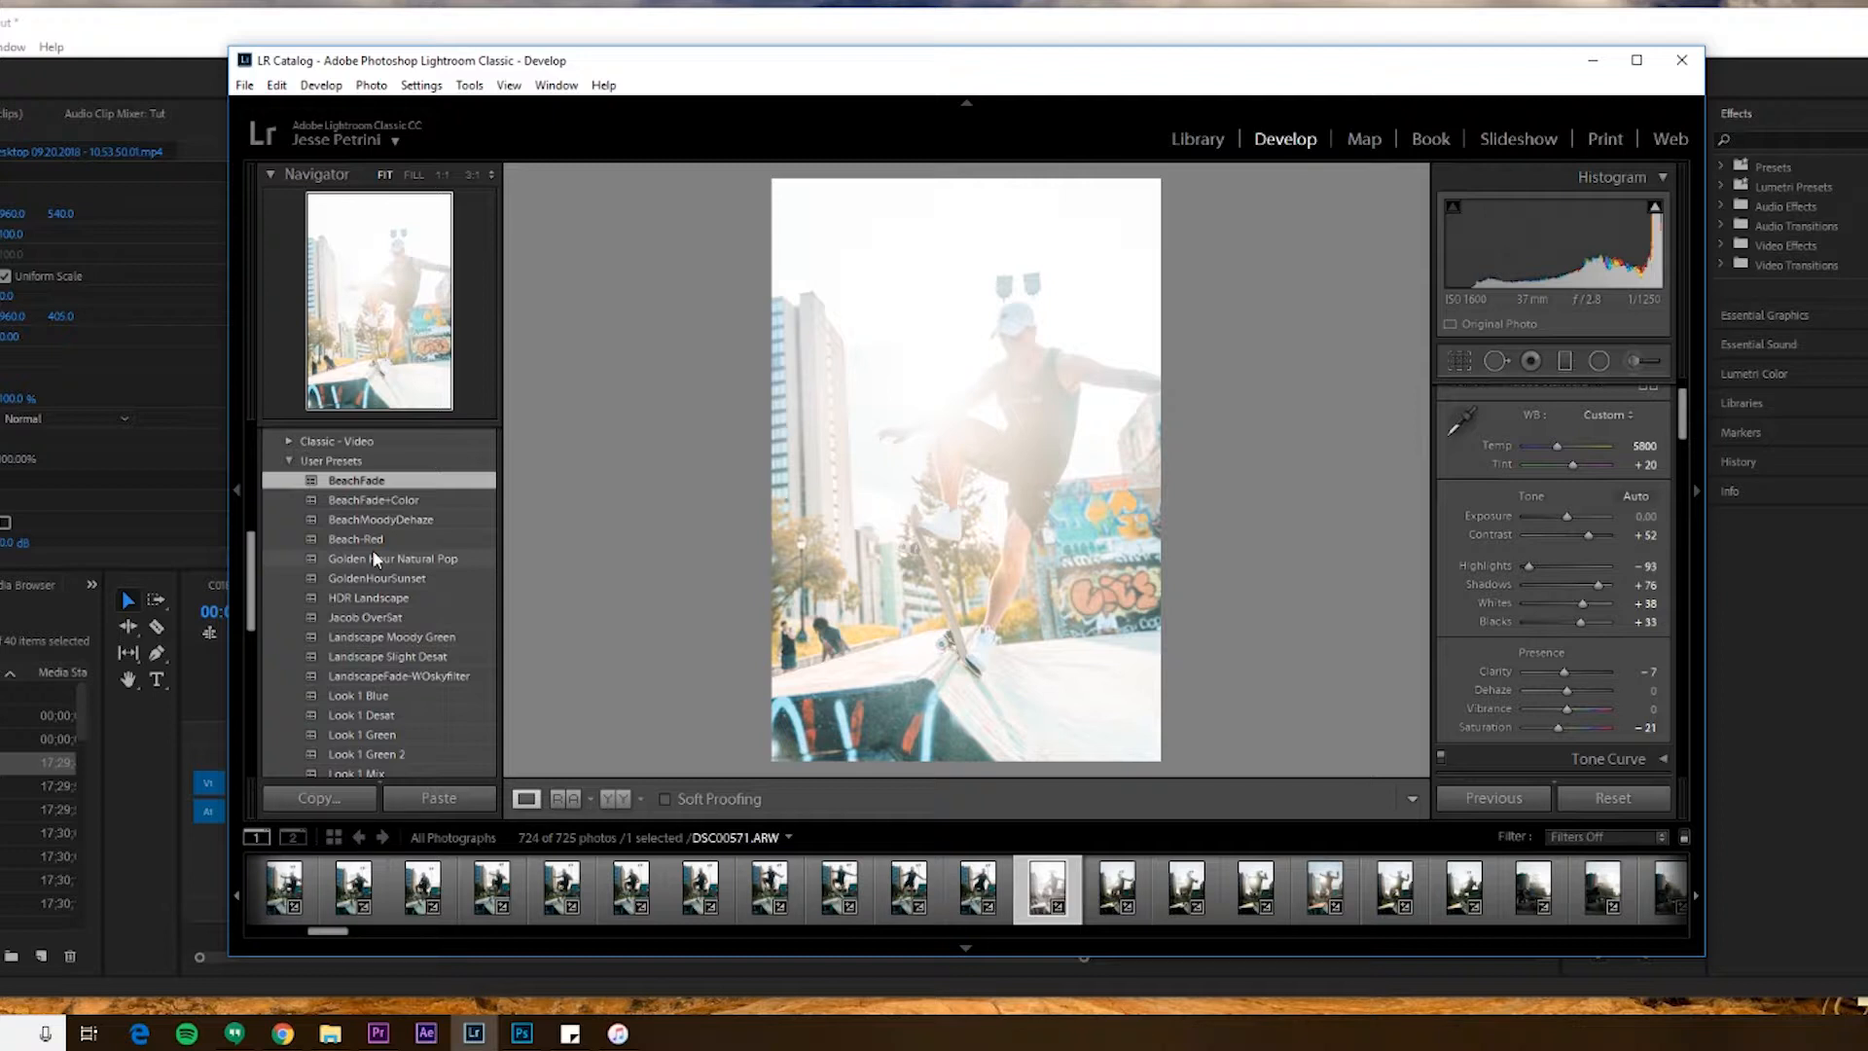
click(376, 558)
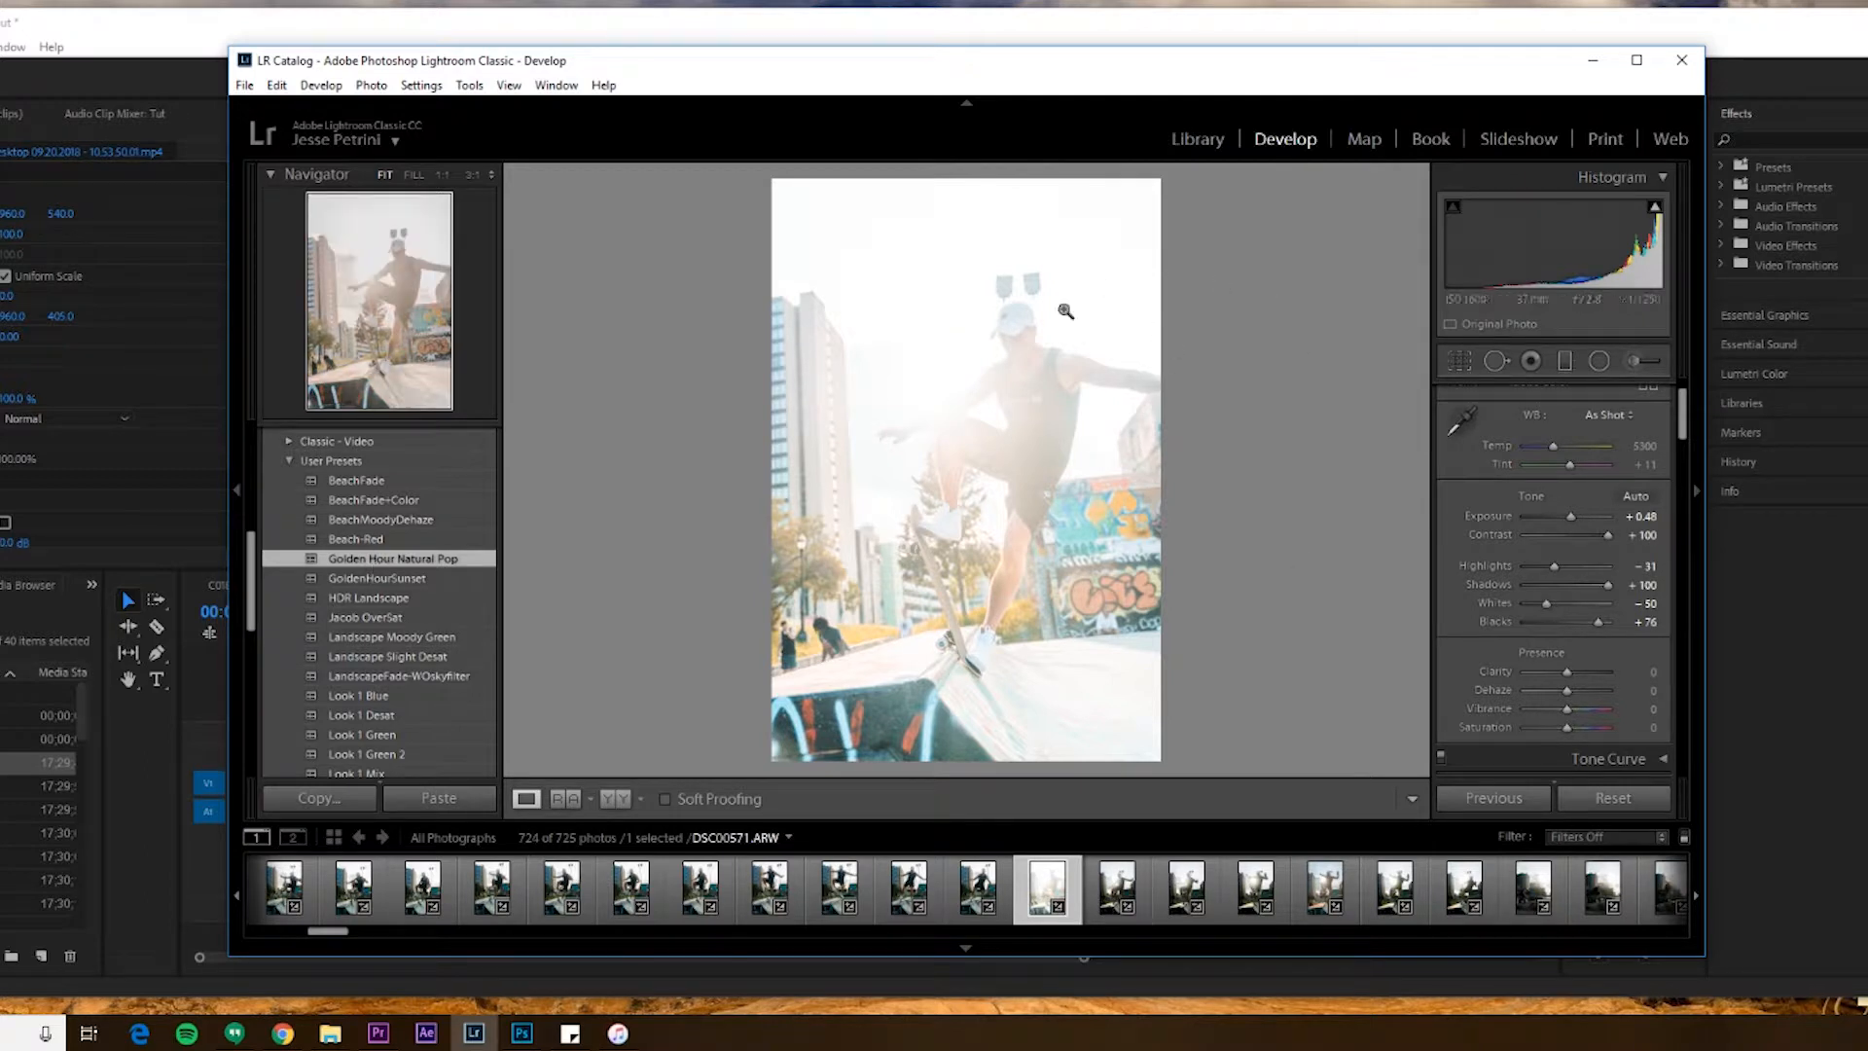
Compare the skateboarder photo side by side before and after the preset, and return to the single-photo view
key(y)
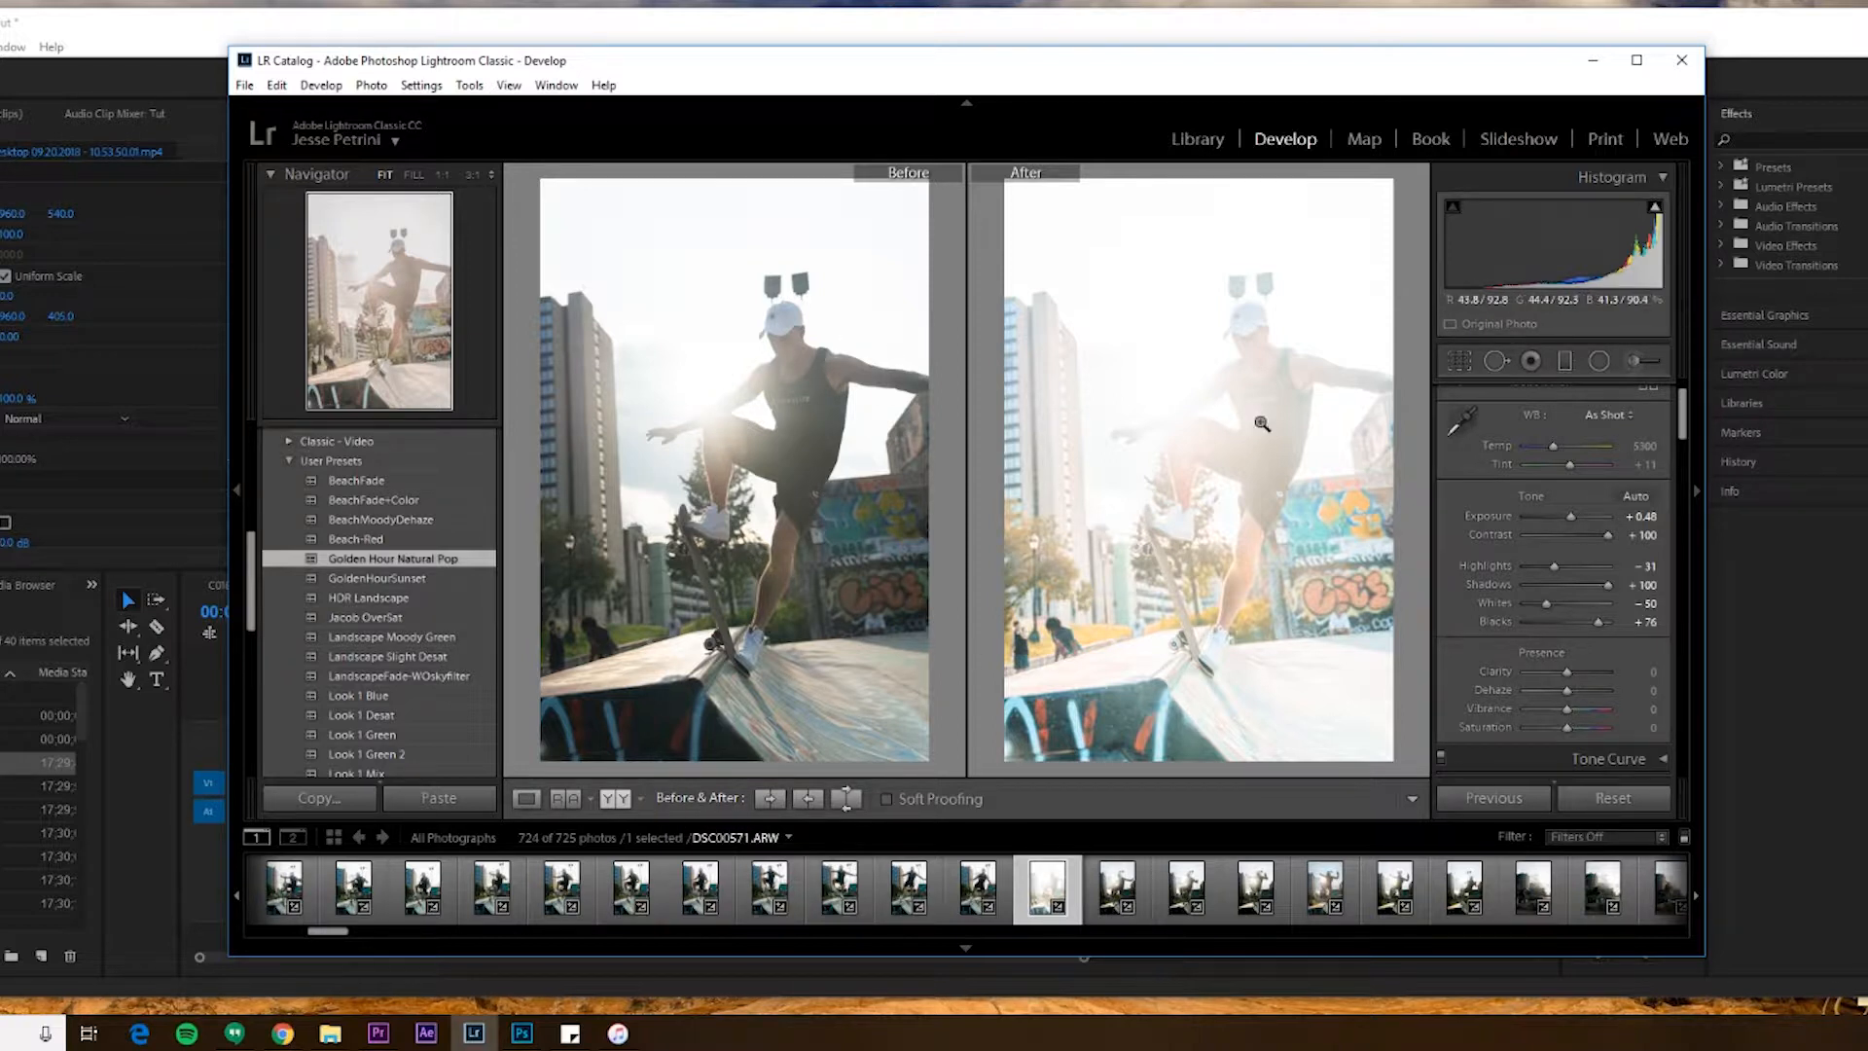
click(615, 799)
click(526, 798)
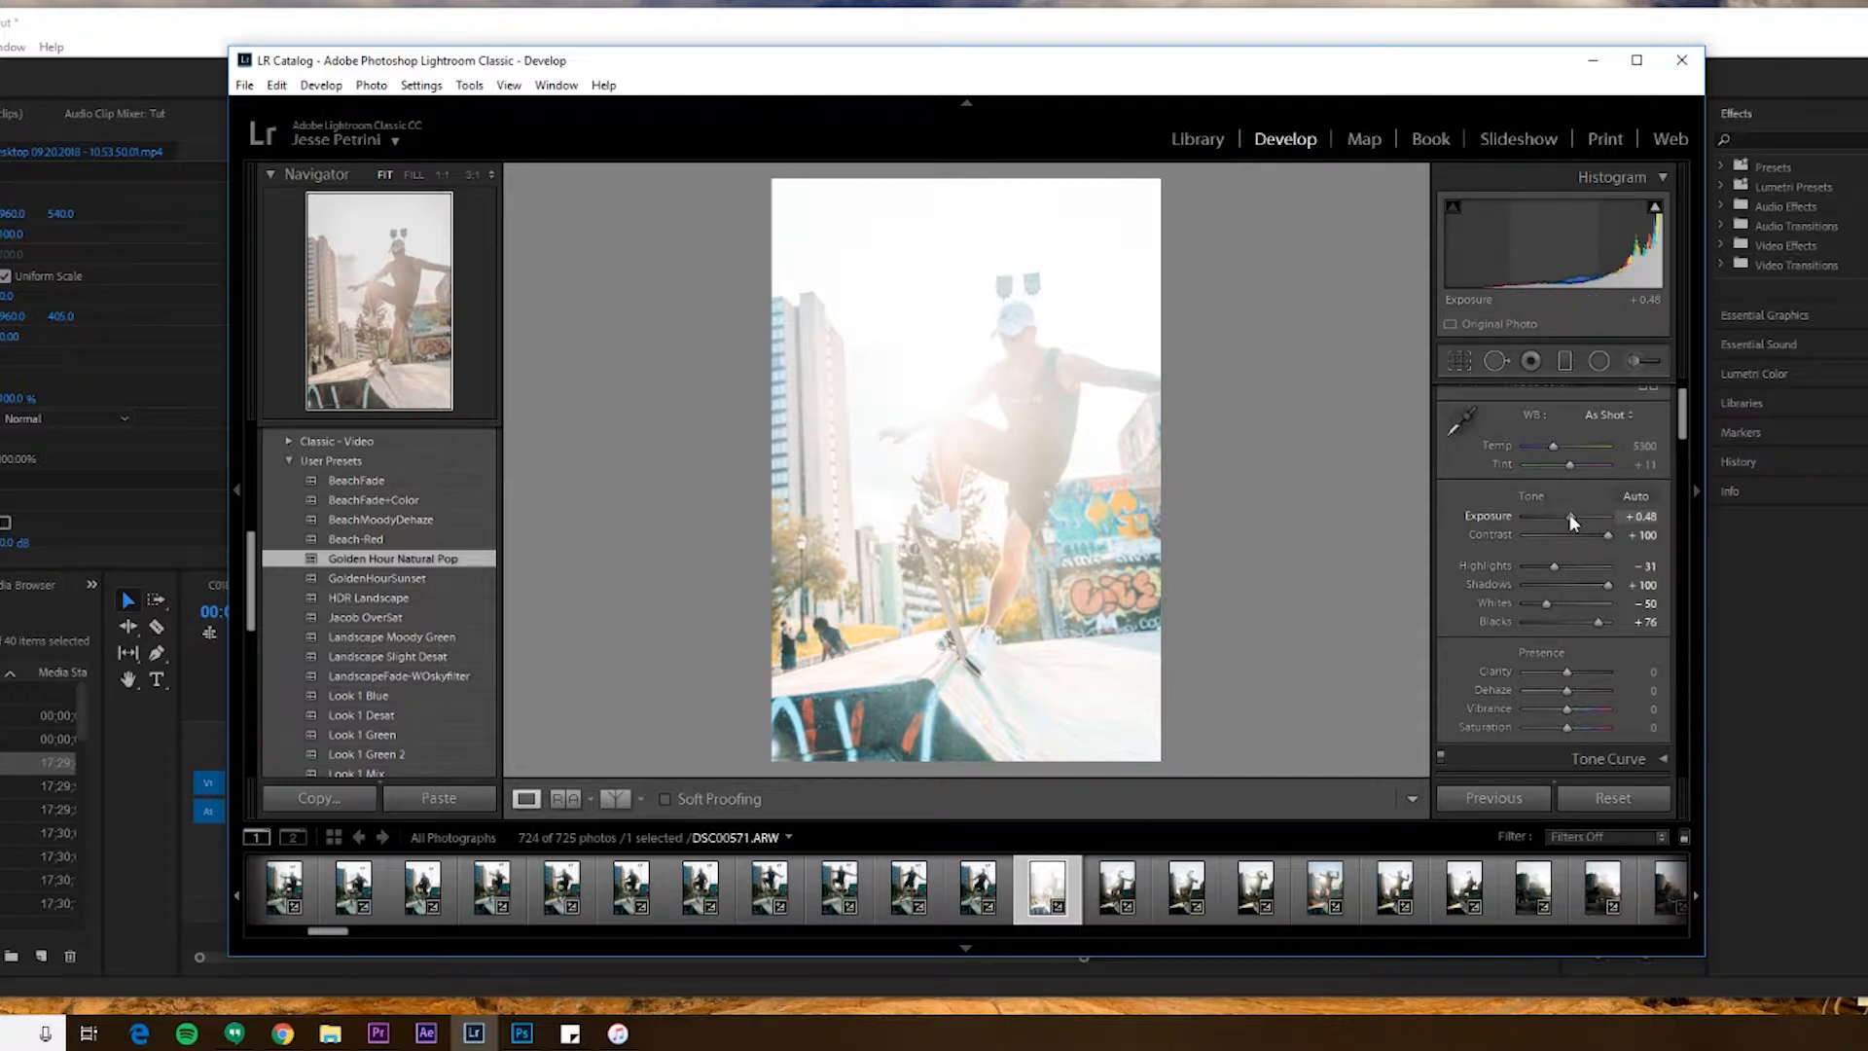
Set the skateboarder photo's exposure to -1.07, highlights to -100, shadows to +100, whites to -100 and blacks to +7
drag(1568, 513, 1554, 517)
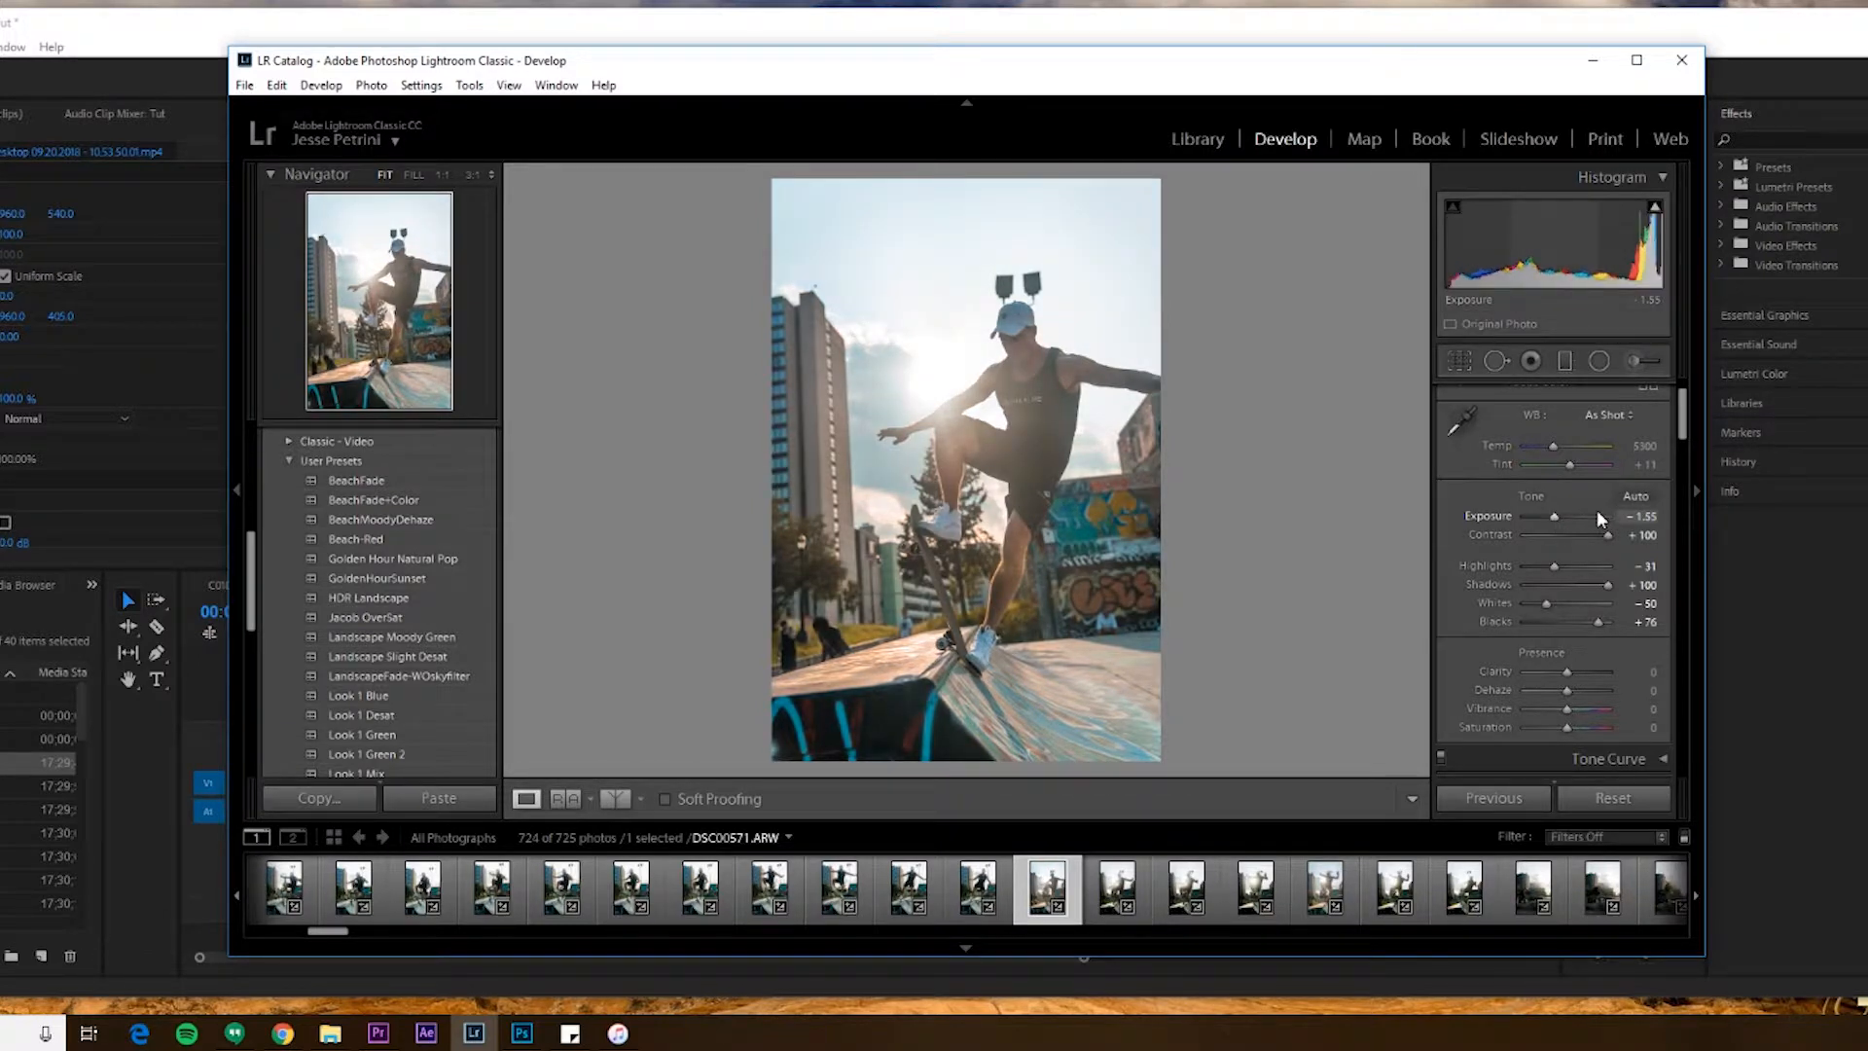
mouse_move(1555, 518)
mouse_down()
mouse_move(1580, 516)
mouse_move(1556, 516)
mouse_up()
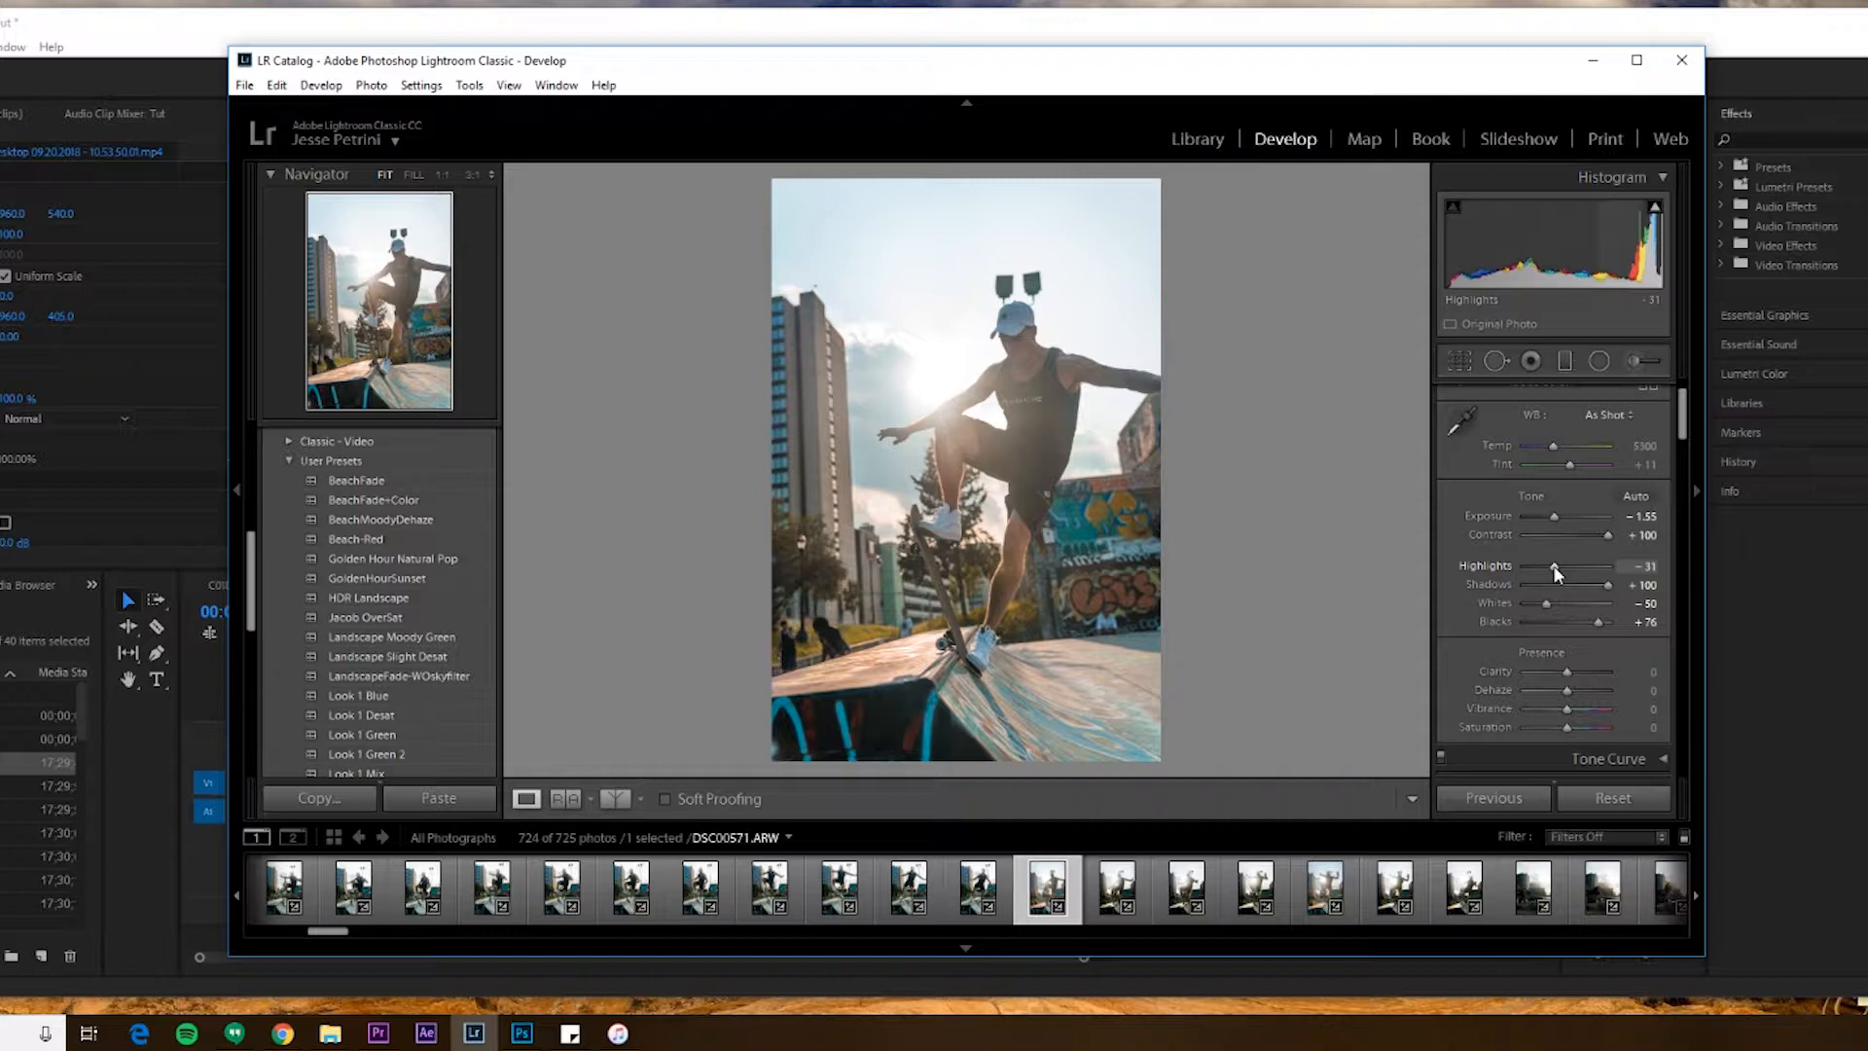
drag(1556, 574, 1462, 582)
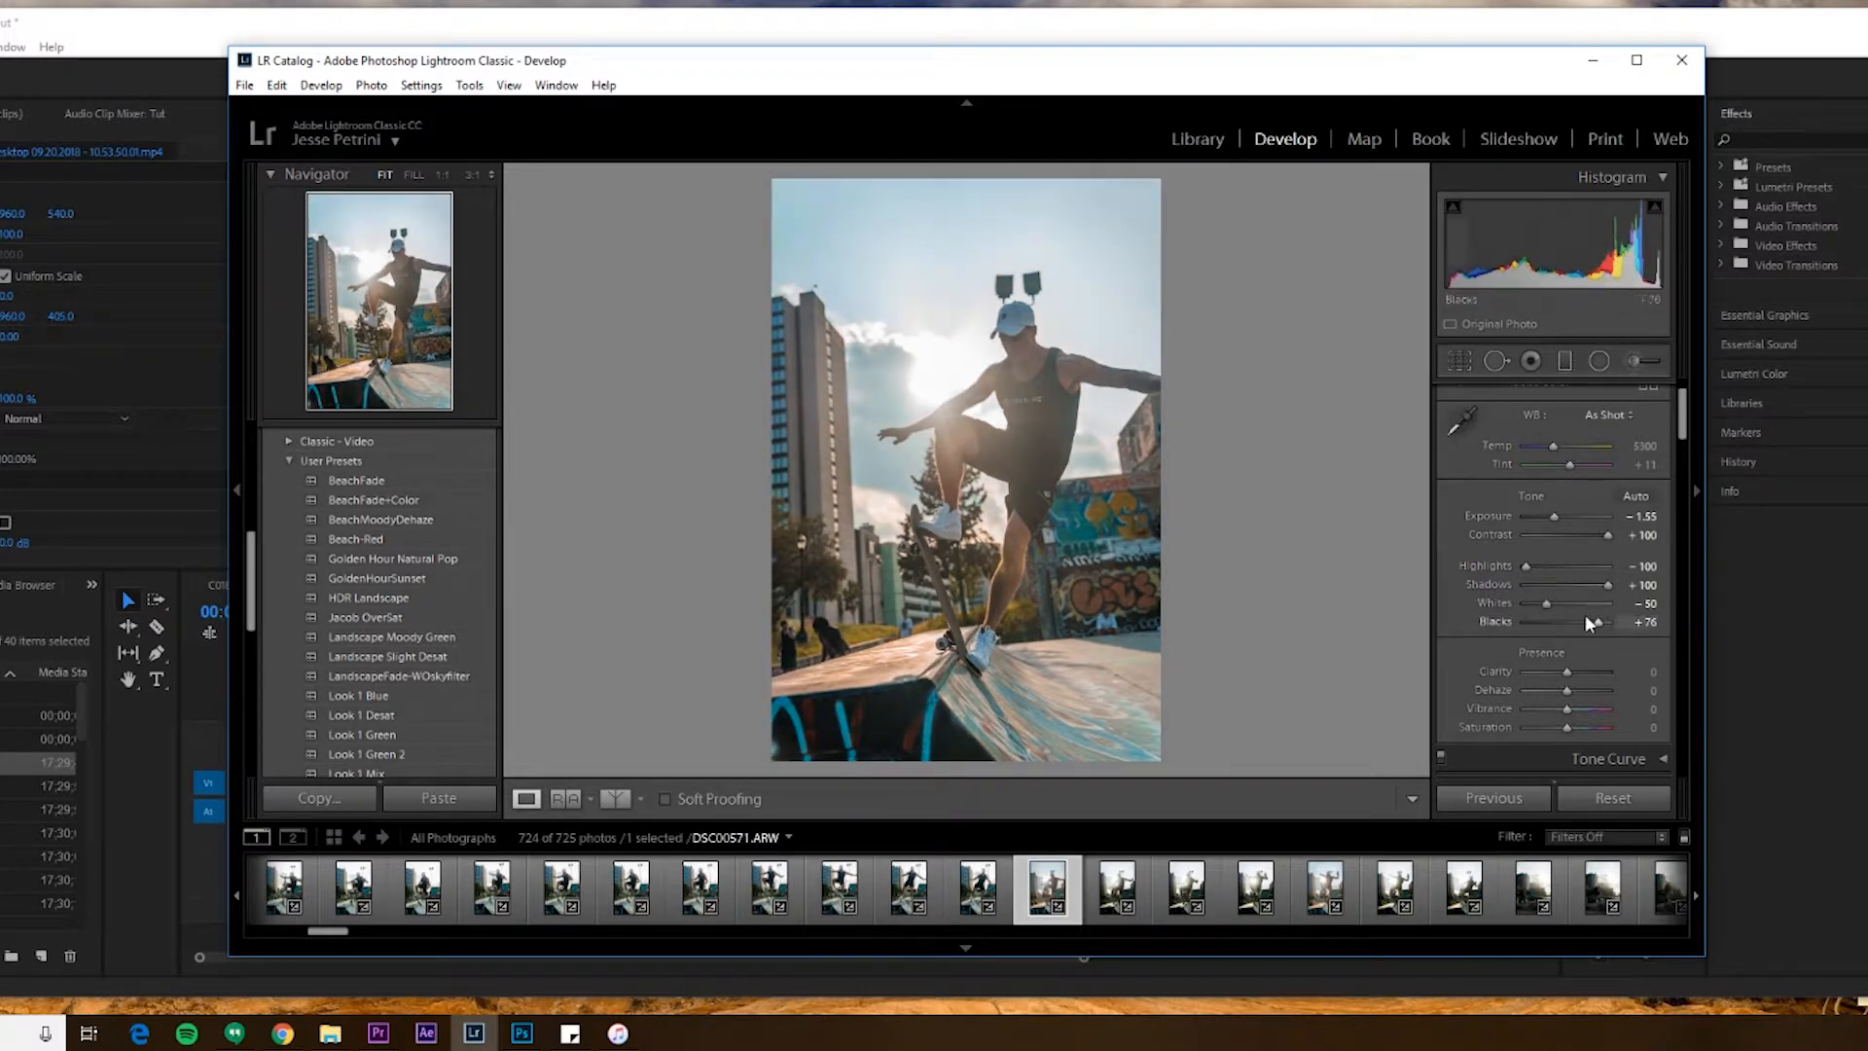
mouse_move(1606, 585)
mouse_down()
mouse_move(1590, 586)
mouse_move(1629, 587)
mouse_up()
drag(1547, 604, 1503, 613)
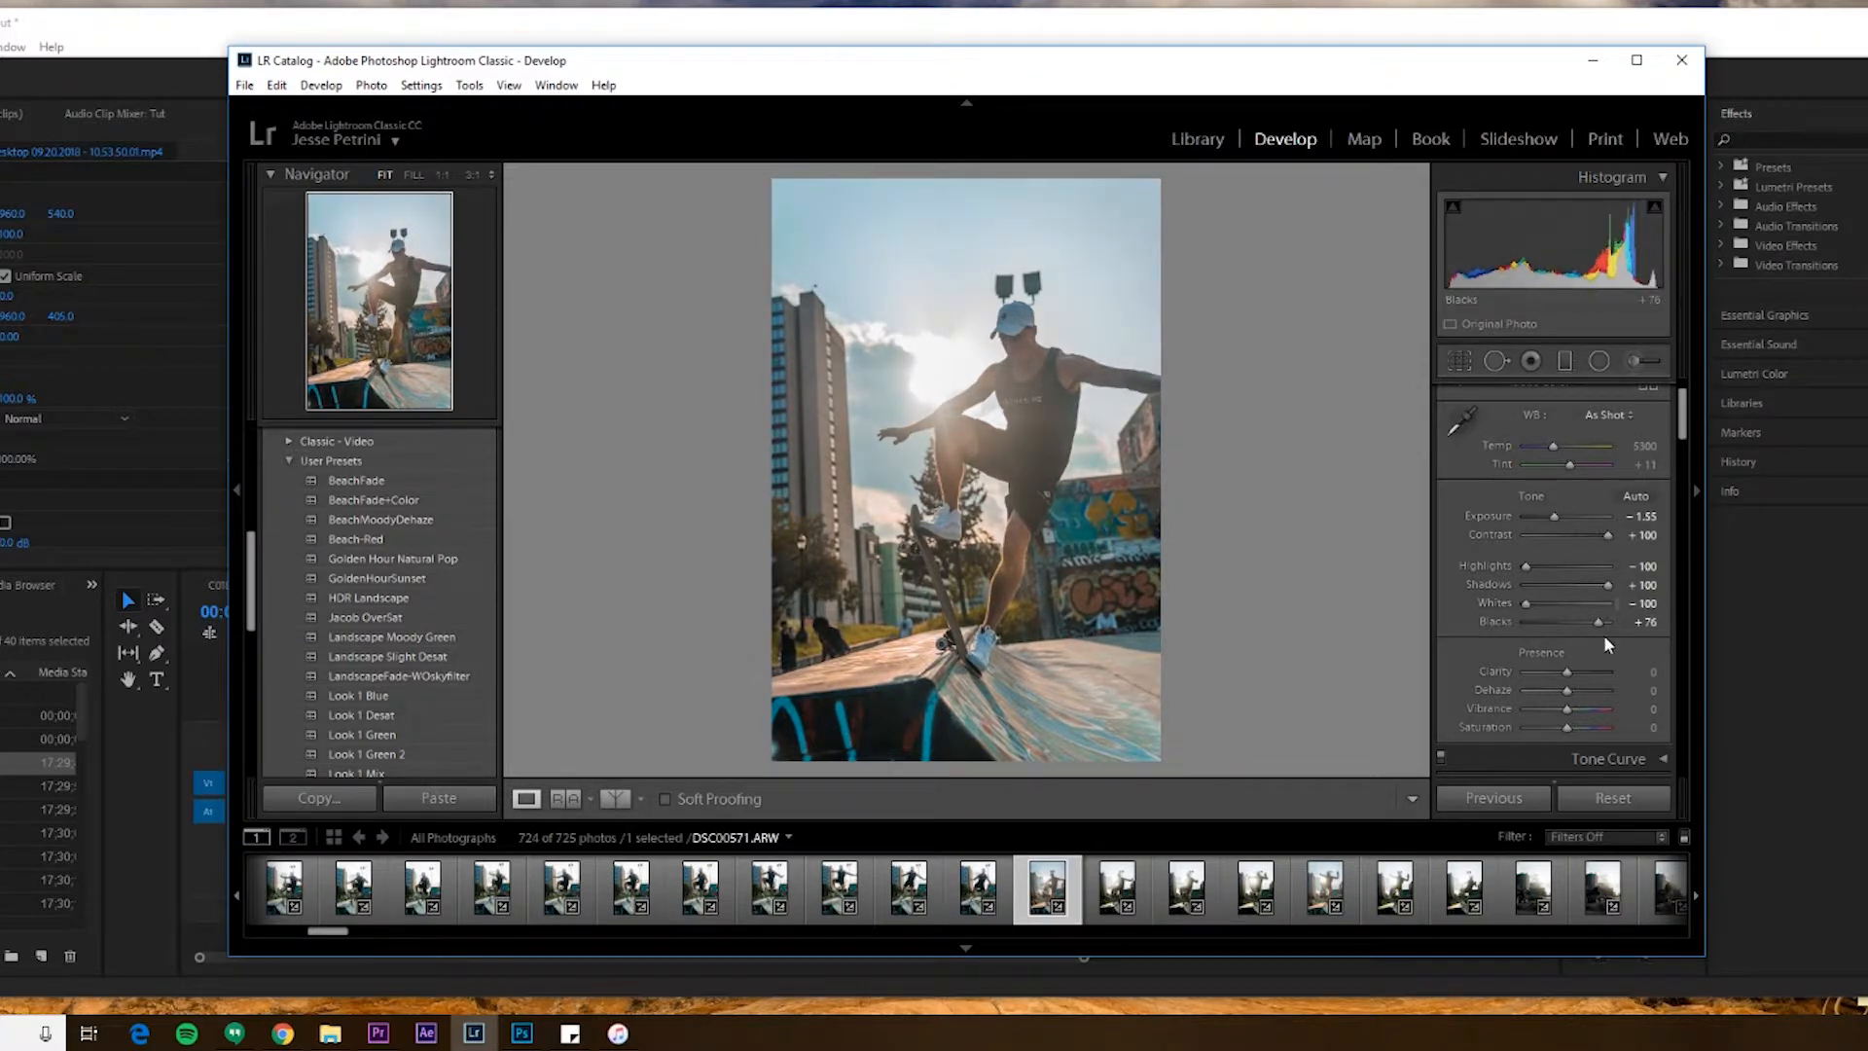
drag(1598, 623, 1567, 630)
drag(1541, 510, 1557, 517)
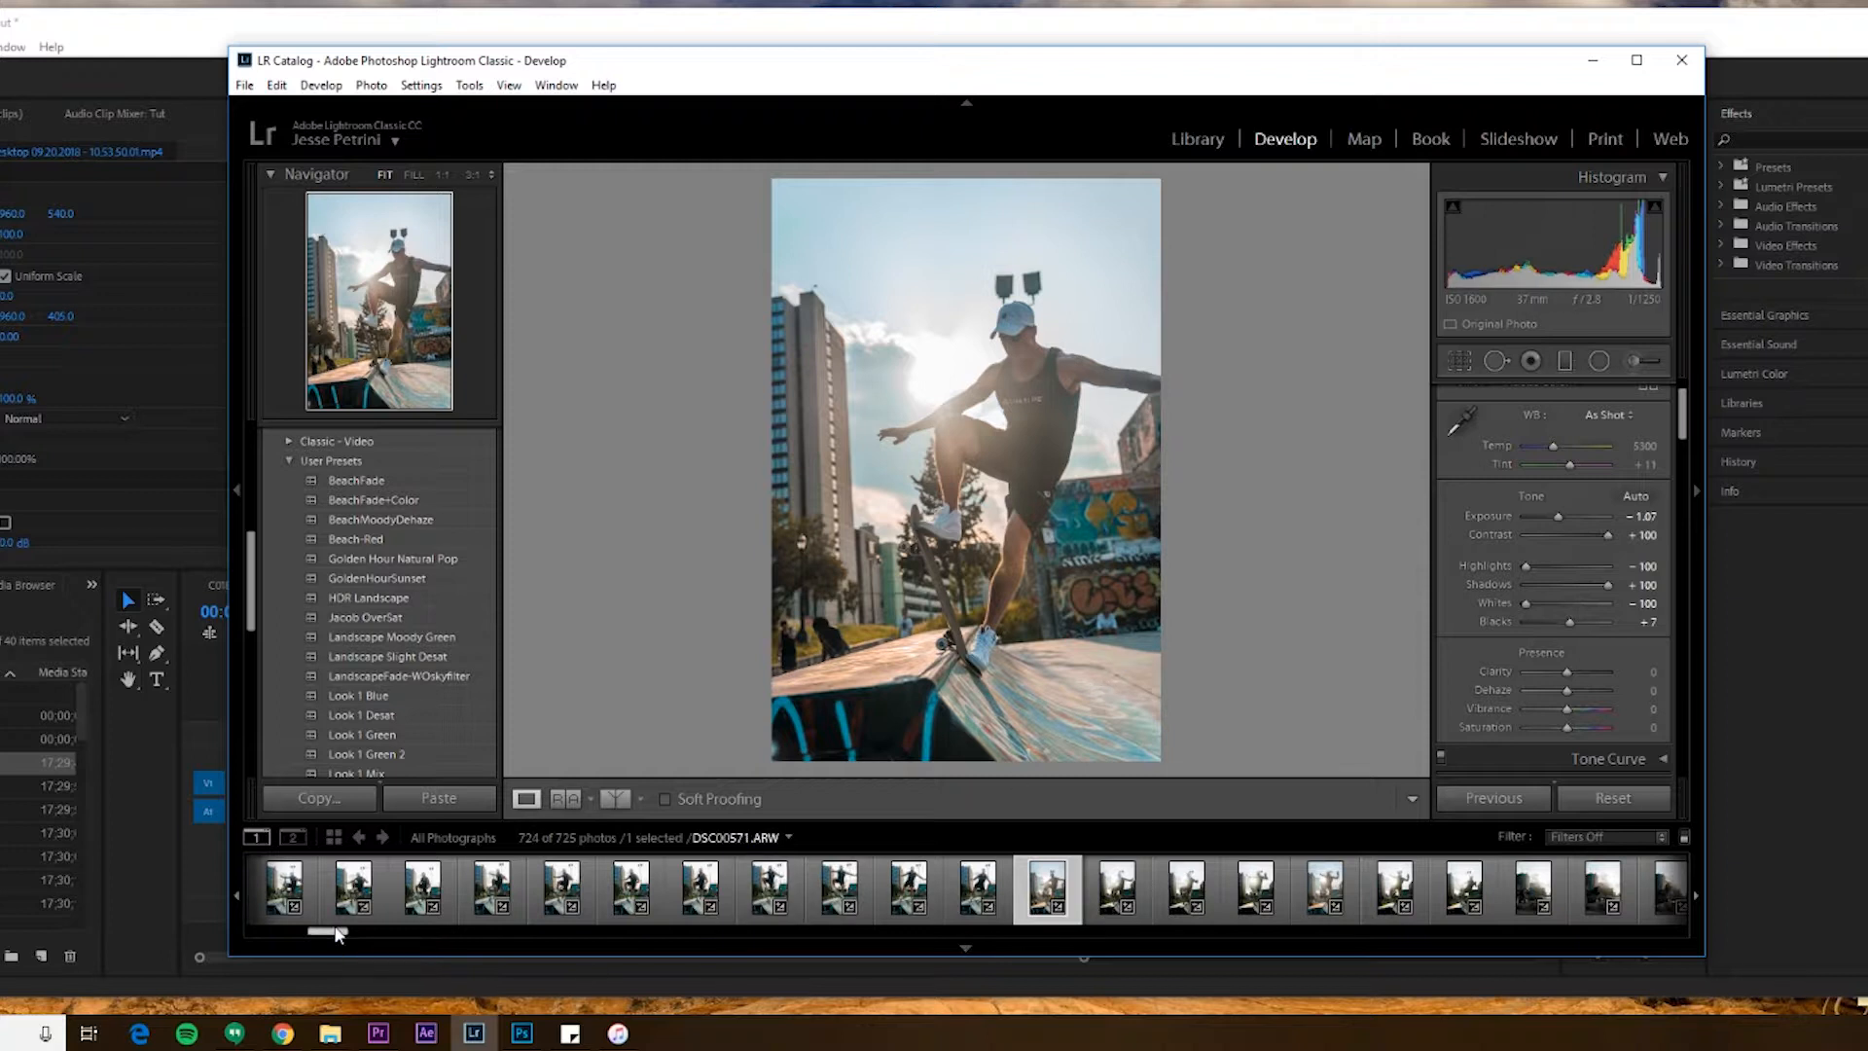
Apply the Look 1 Green 2 preset to the photo of hikers among rocks, DSC01173.ARW
drag(334, 932, 1320, 929)
click(1256, 893)
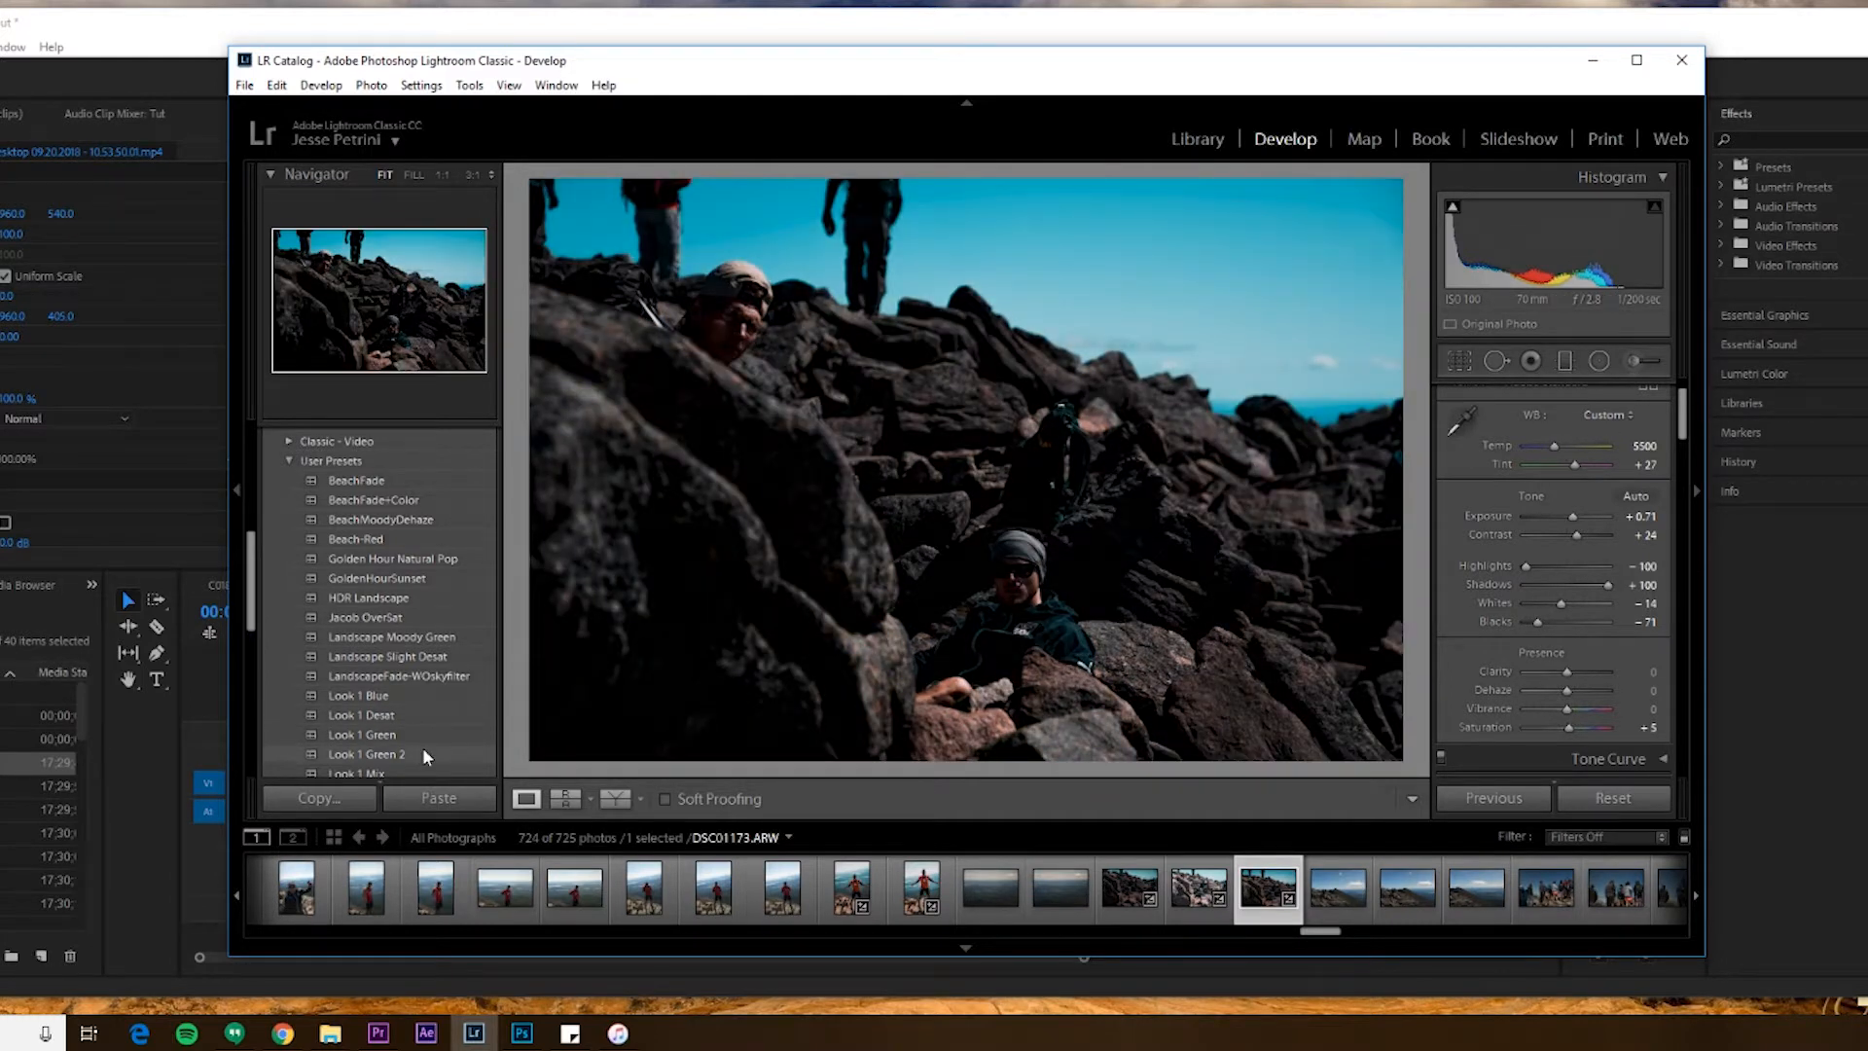
click(422, 754)
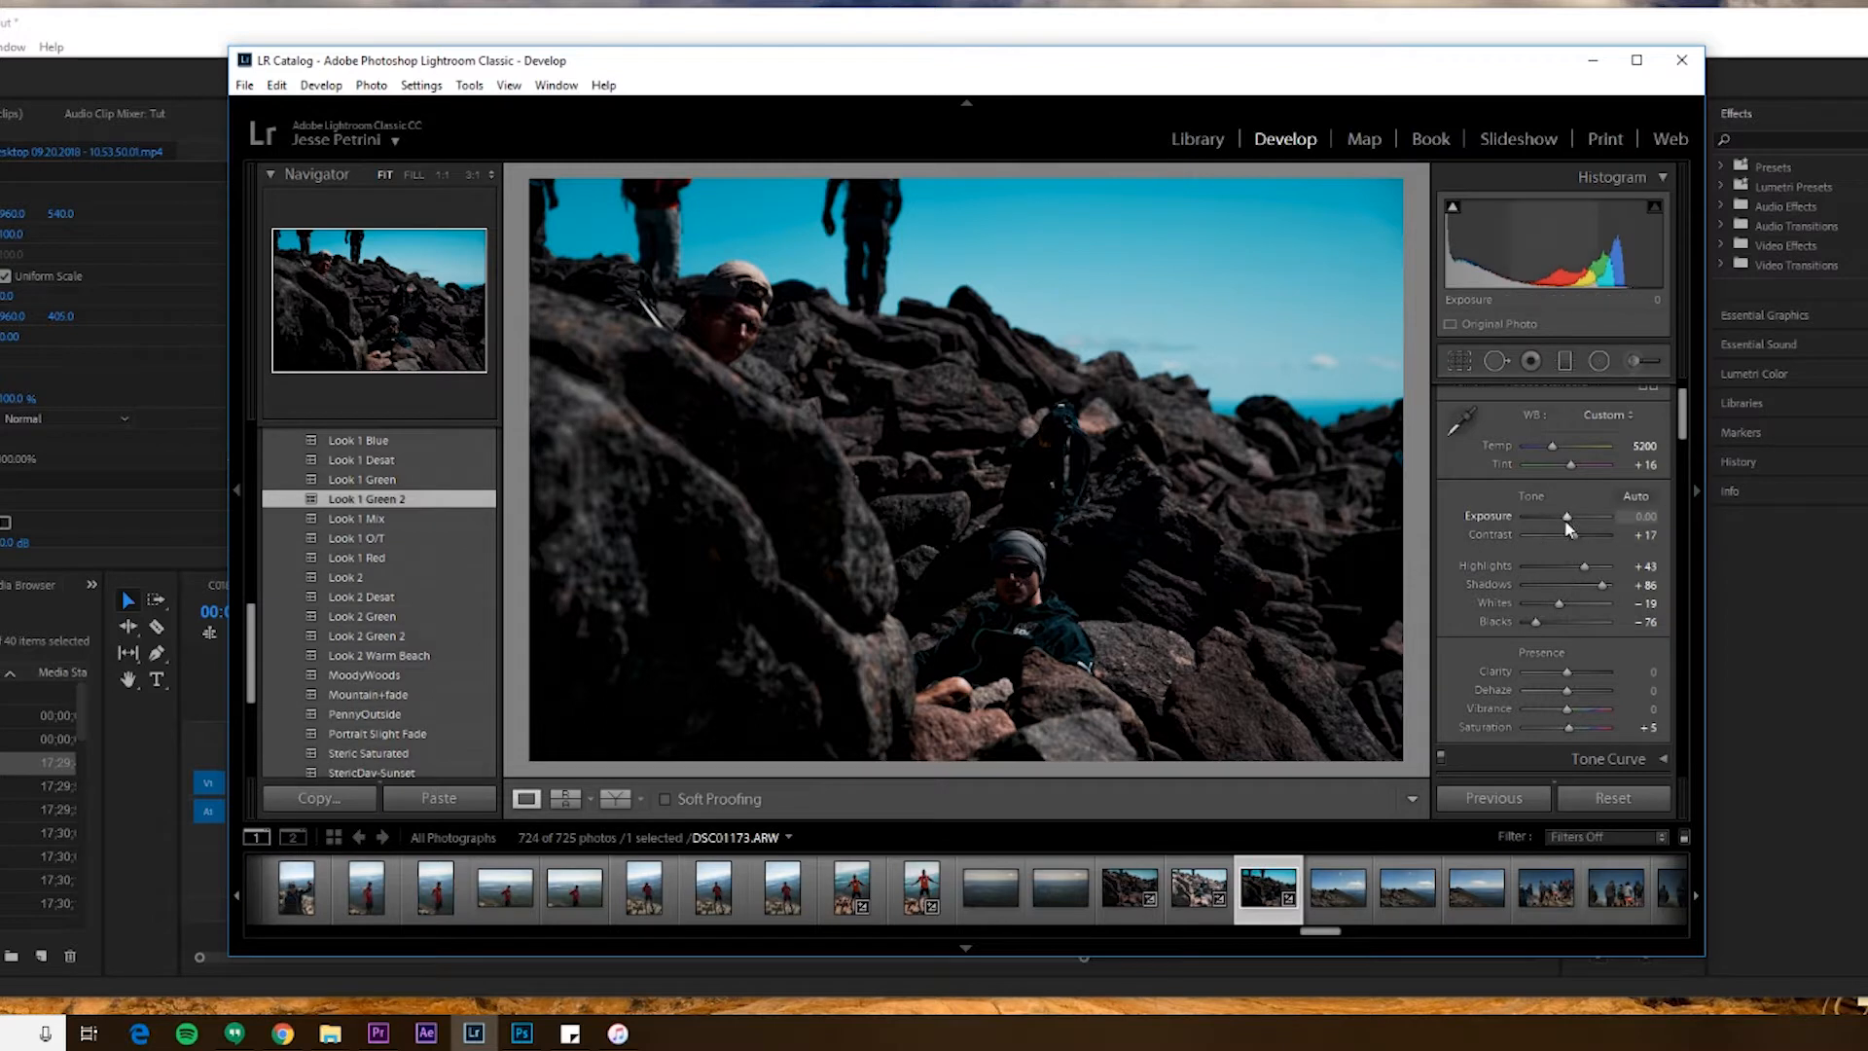
Set the rocks photo's exposure to +1.55, highlights to -55, shadows to +79 and whites to -98
drag(1569, 523, 1578, 522)
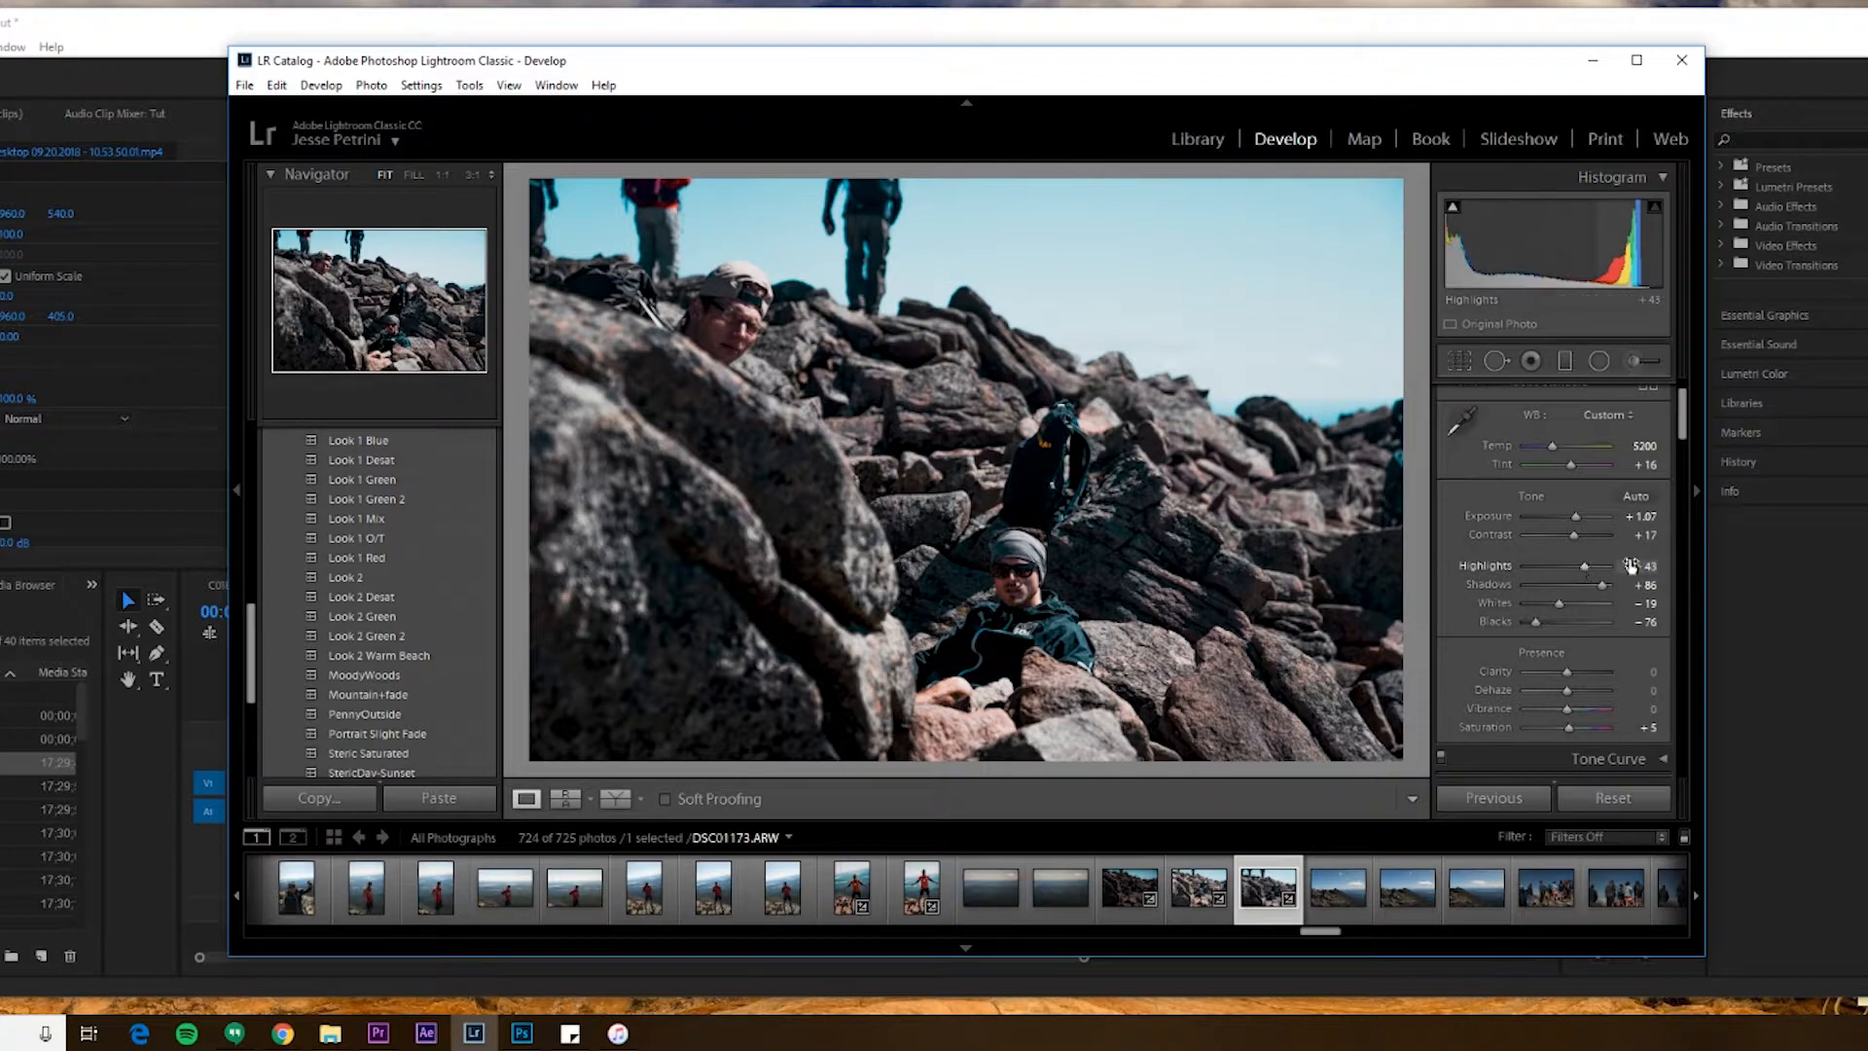
drag(1587, 568, 1554, 564)
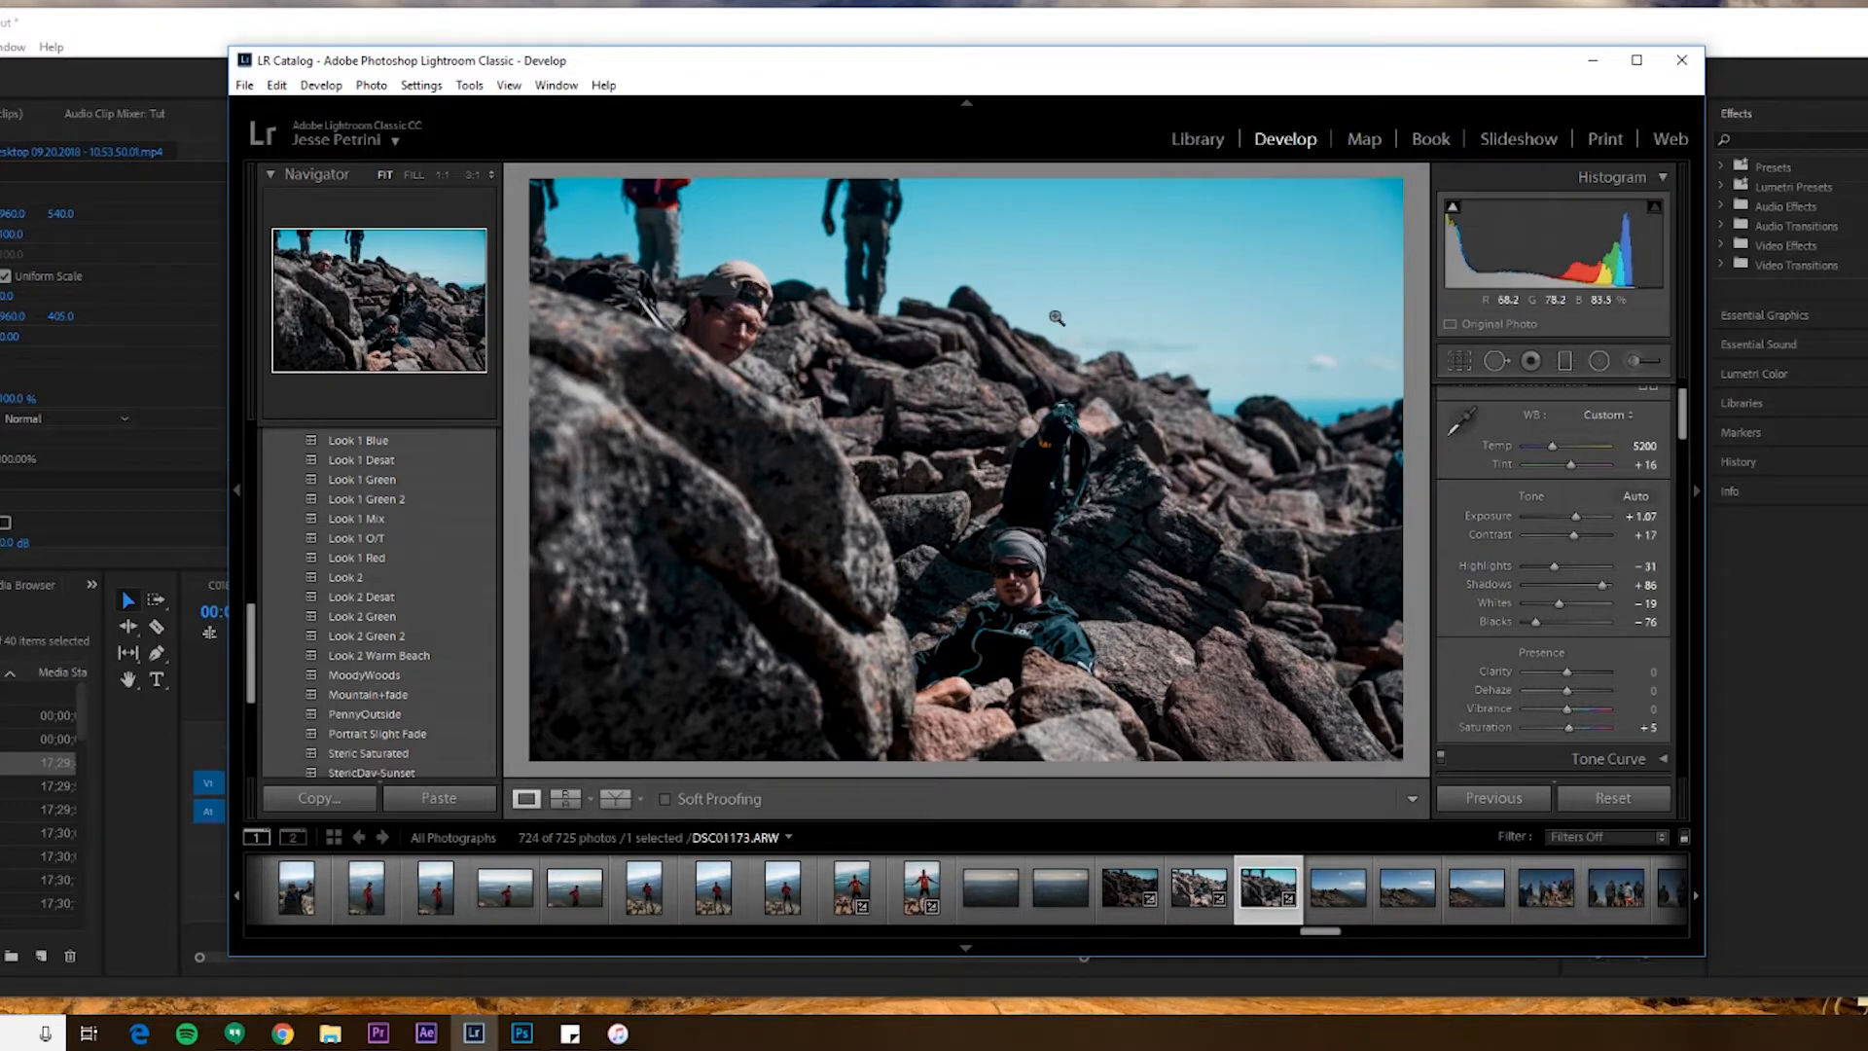
drag(1601, 586, 1627, 581)
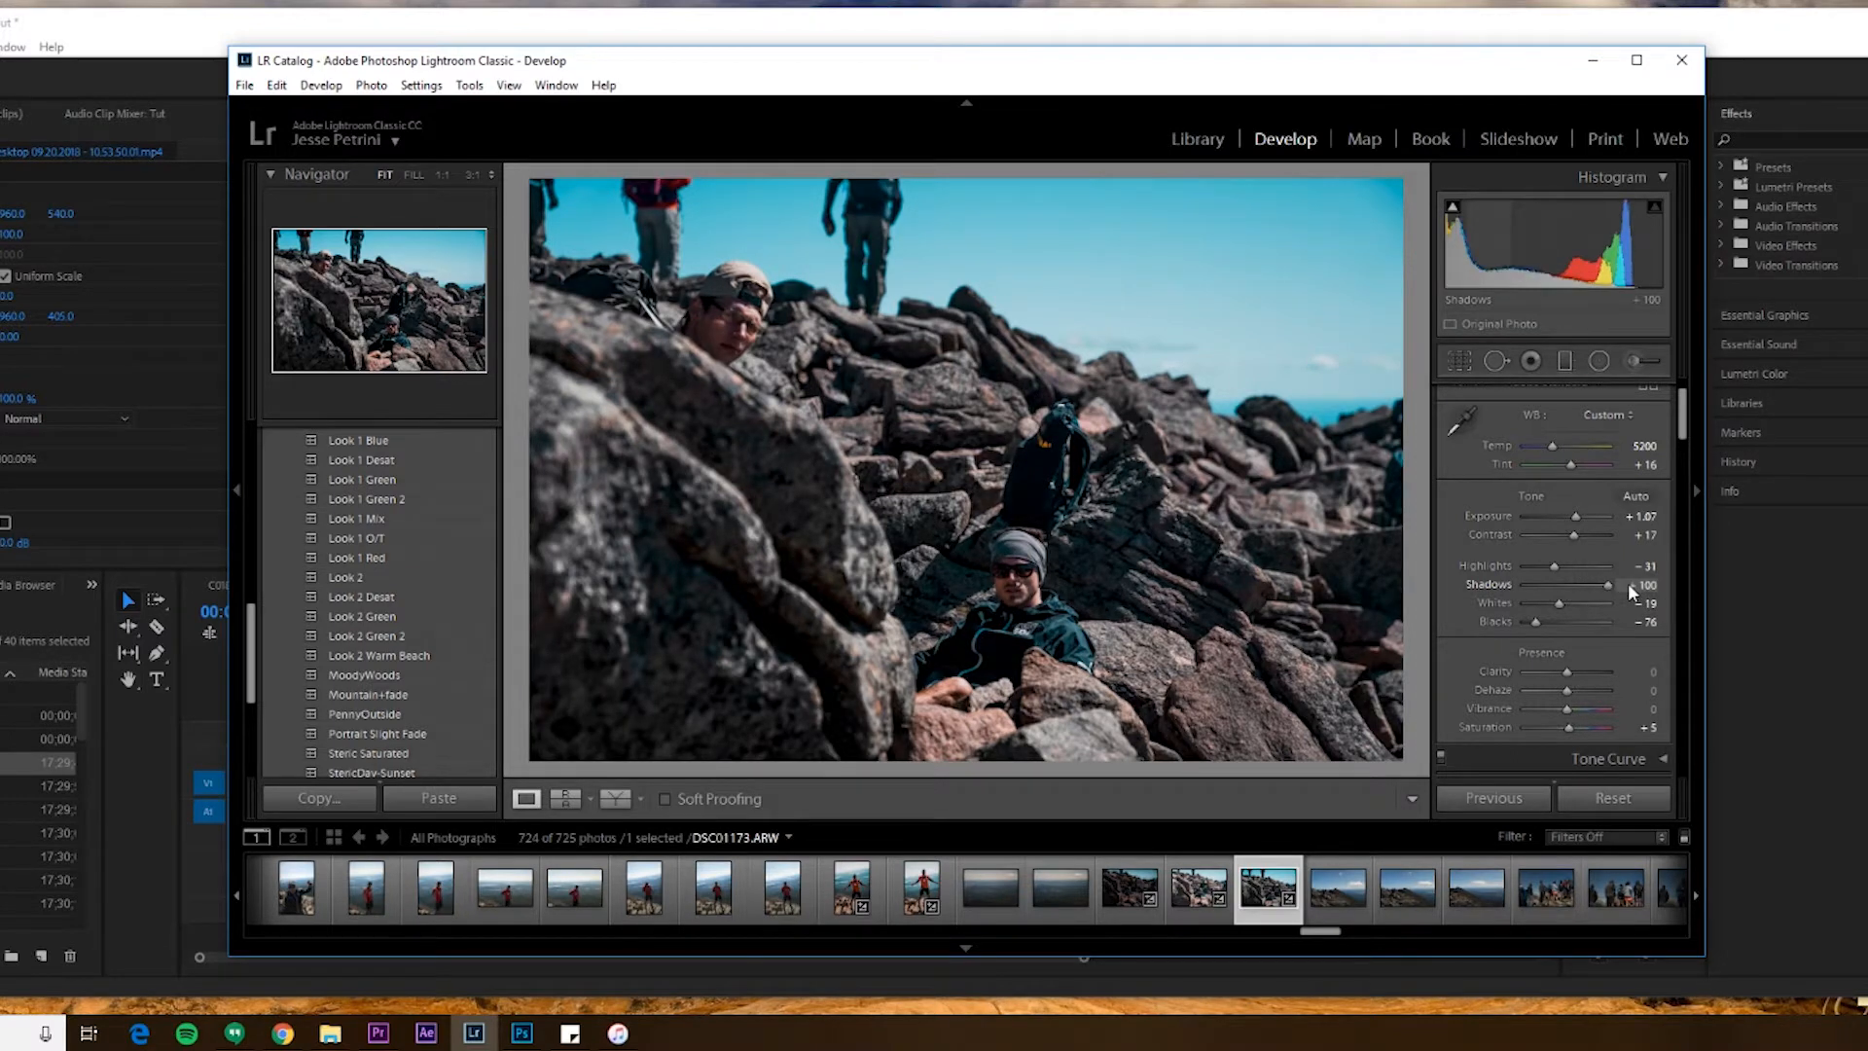
drag(1628, 585, 1528, 609)
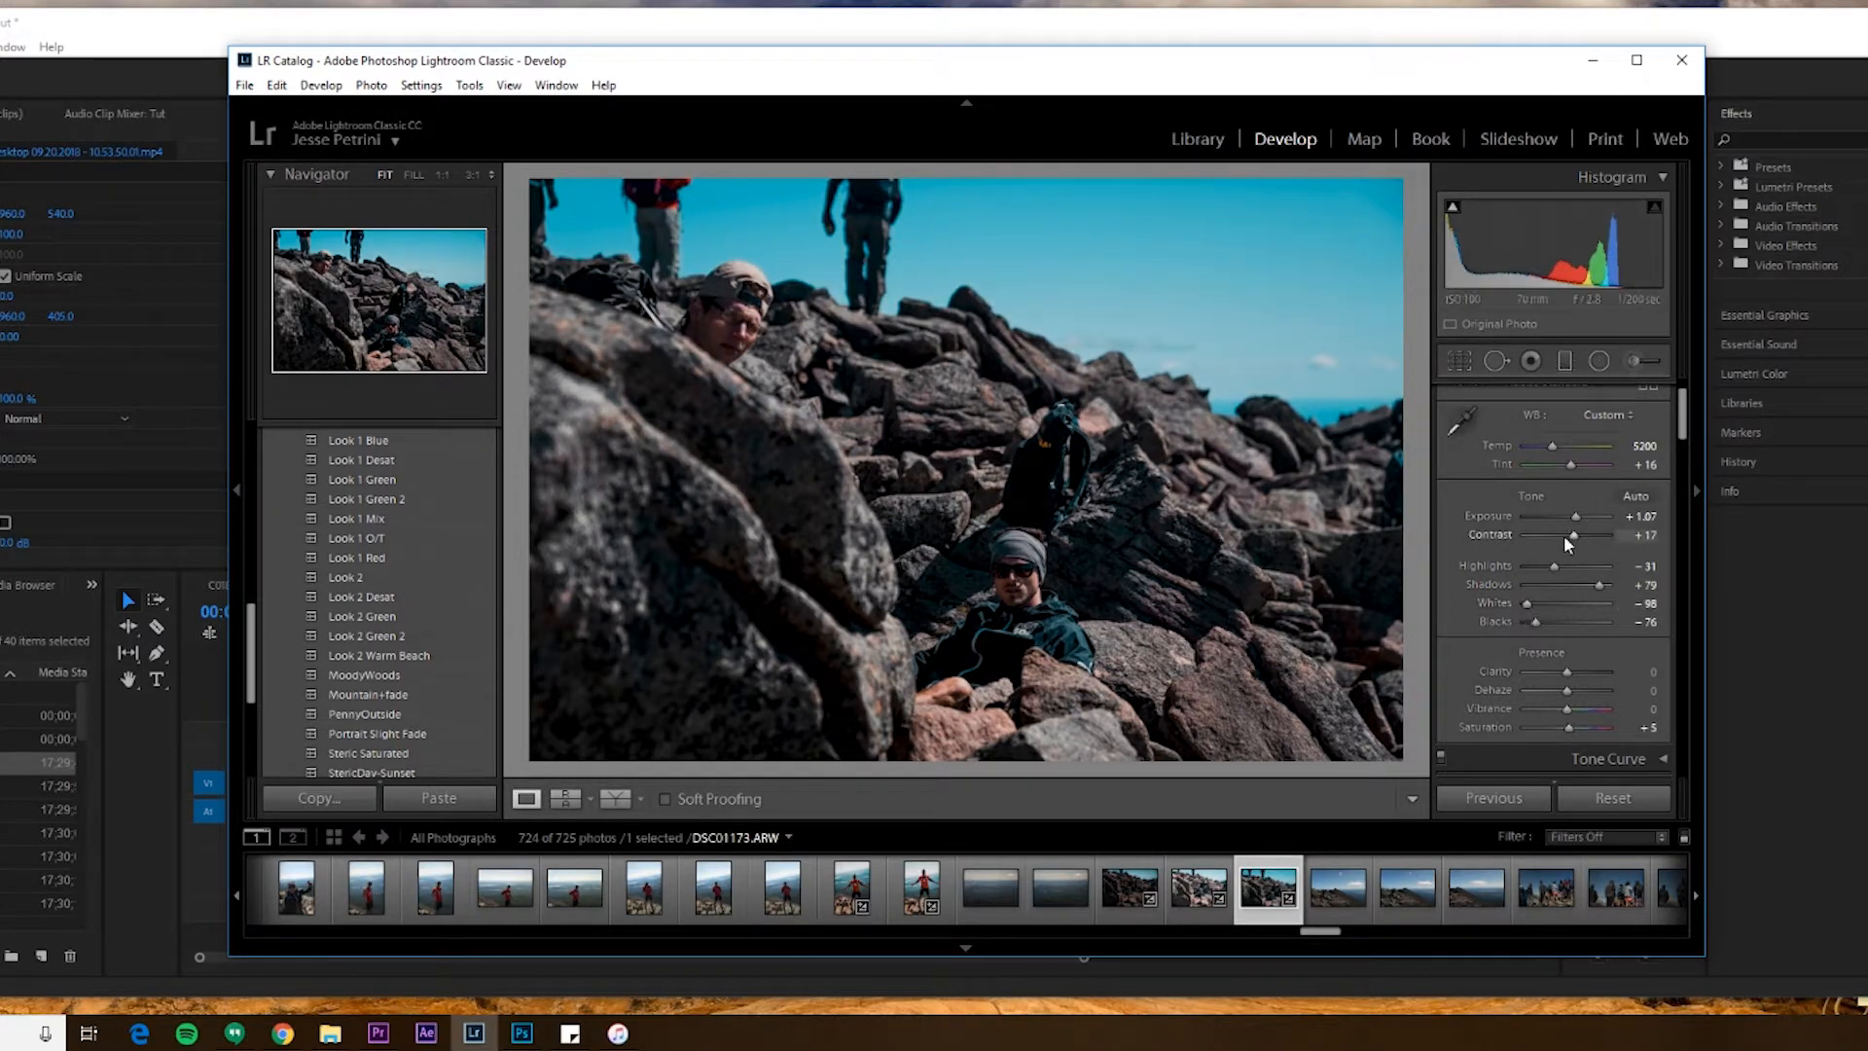
drag(1578, 524, 1582, 523)
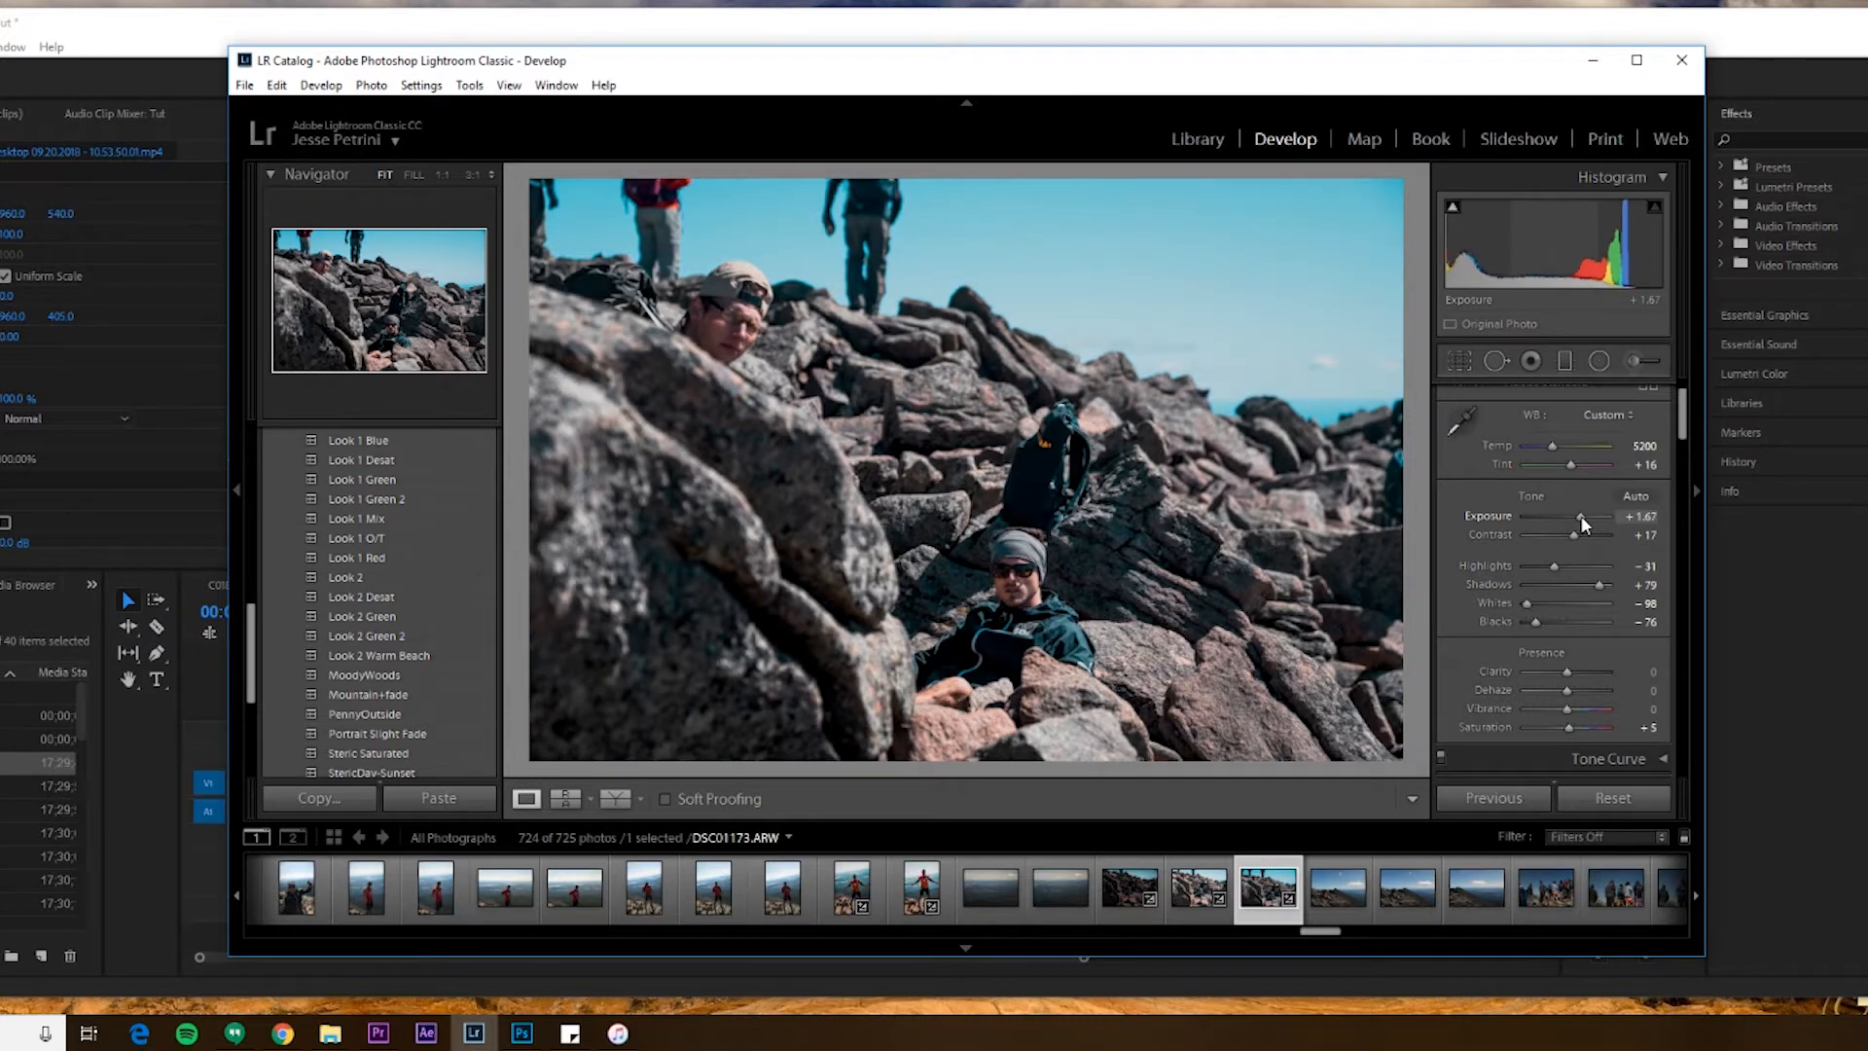
drag(1584, 526, 1580, 523)
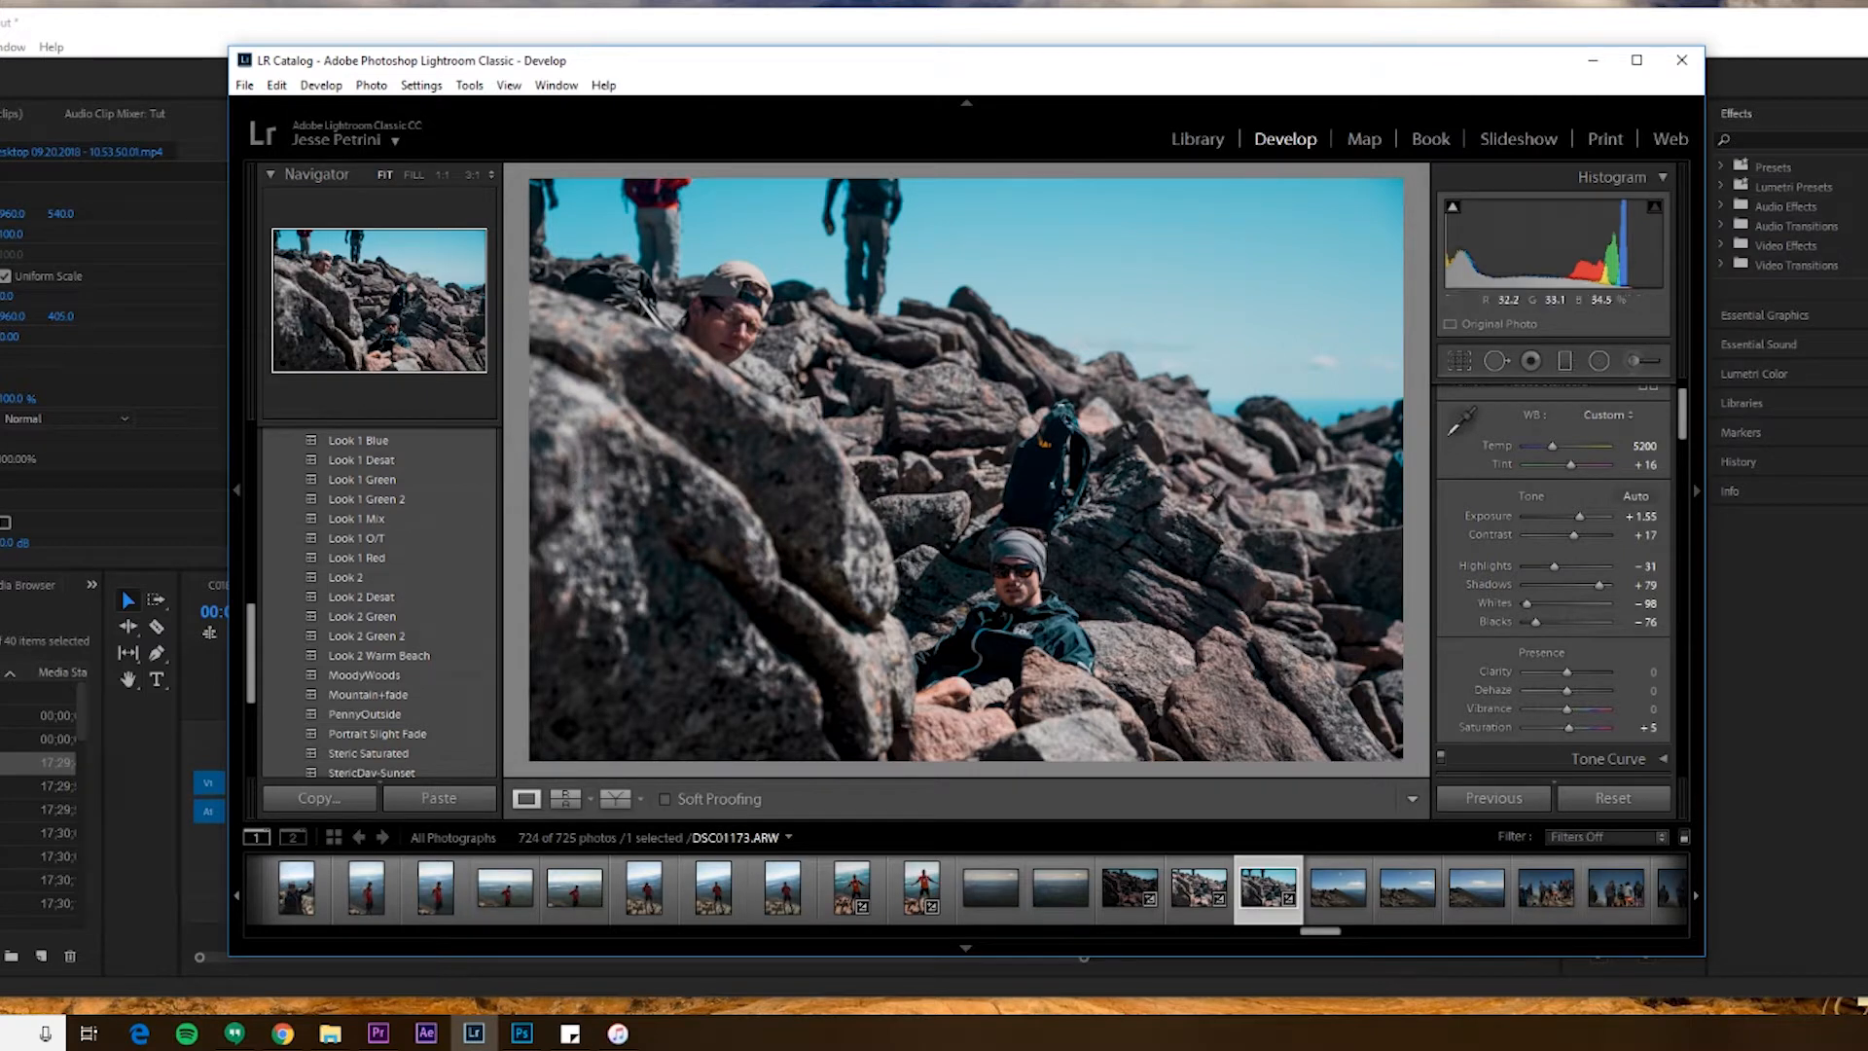
drag(1553, 567, 1541, 564)
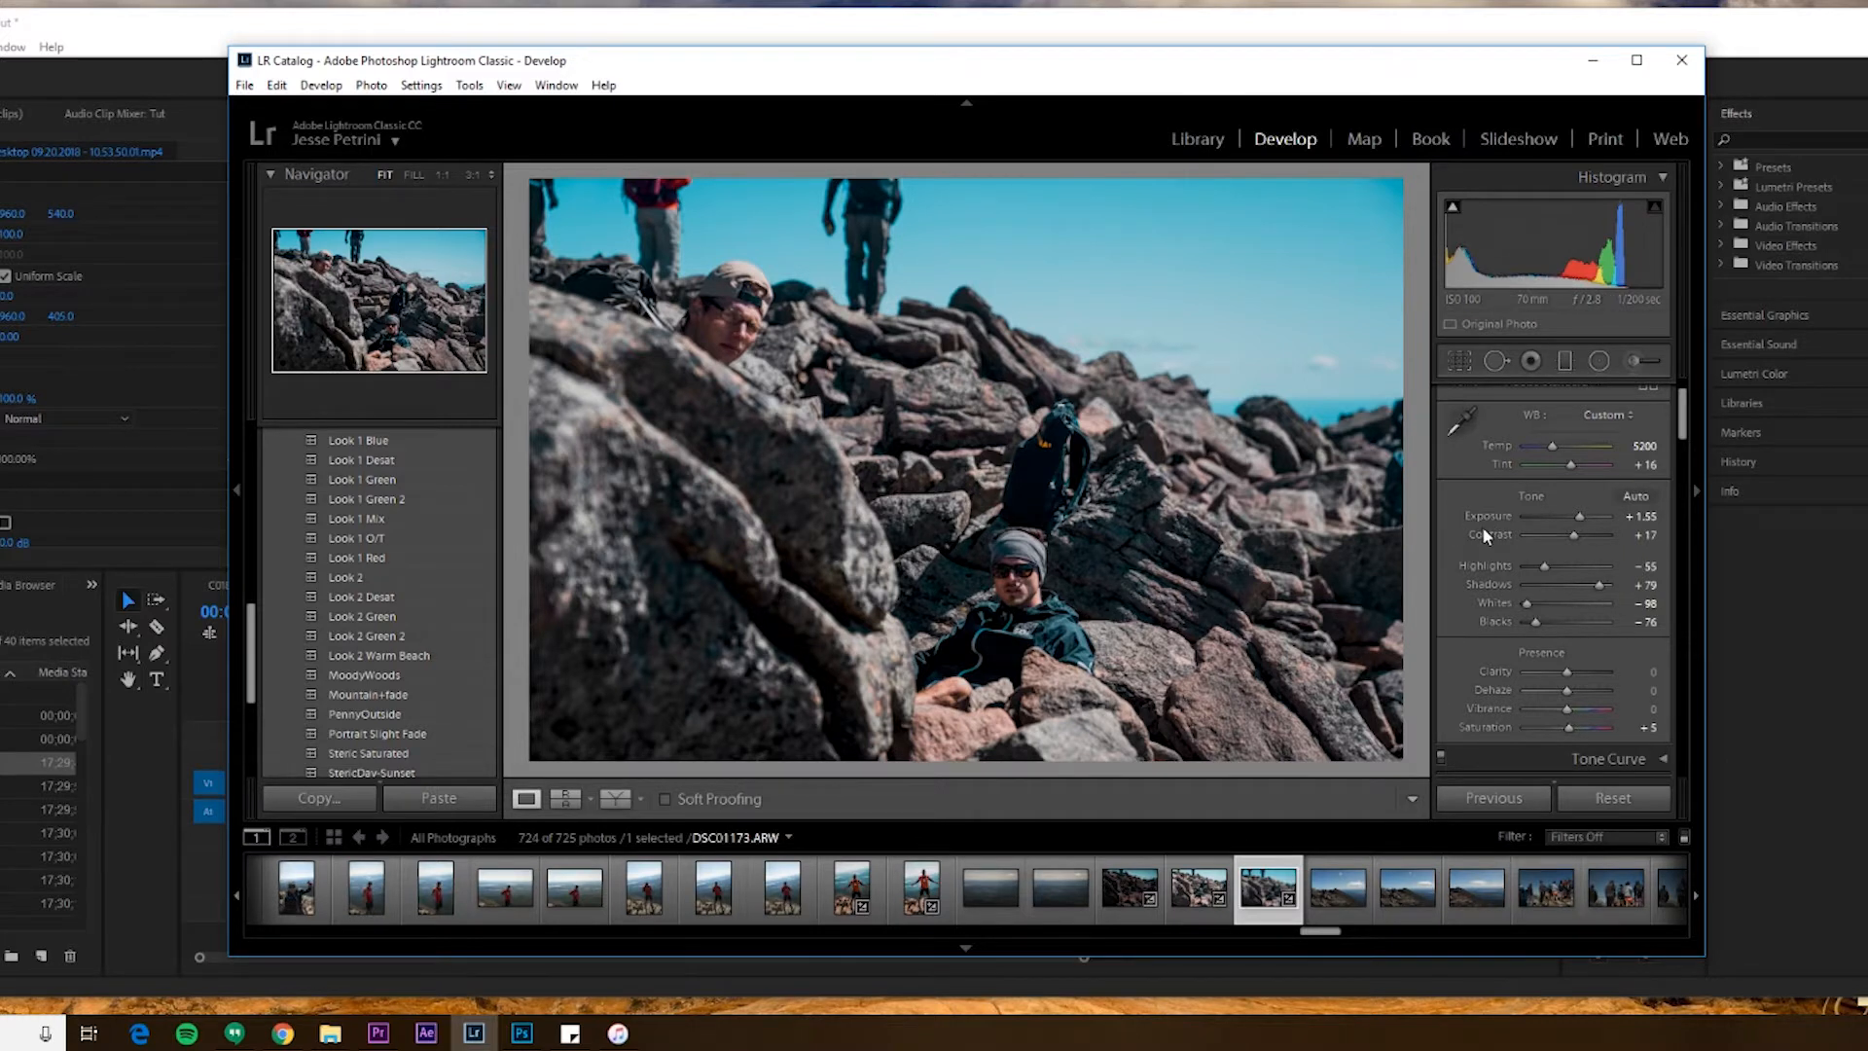
Adjust the sky colour in the rocks photo by setting the blue hue to -44 and the blue saturation to -60
scroll(1480, 528, down, 2)
mouse_move(1564, 595)
mouse_down()
mouse_move(1605, 590)
mouse_move(1545, 599)
mouse_move(1570, 601)
mouse_up()
scroll(1499, 618, down, 4)
scroll(1481, 622, down, 2)
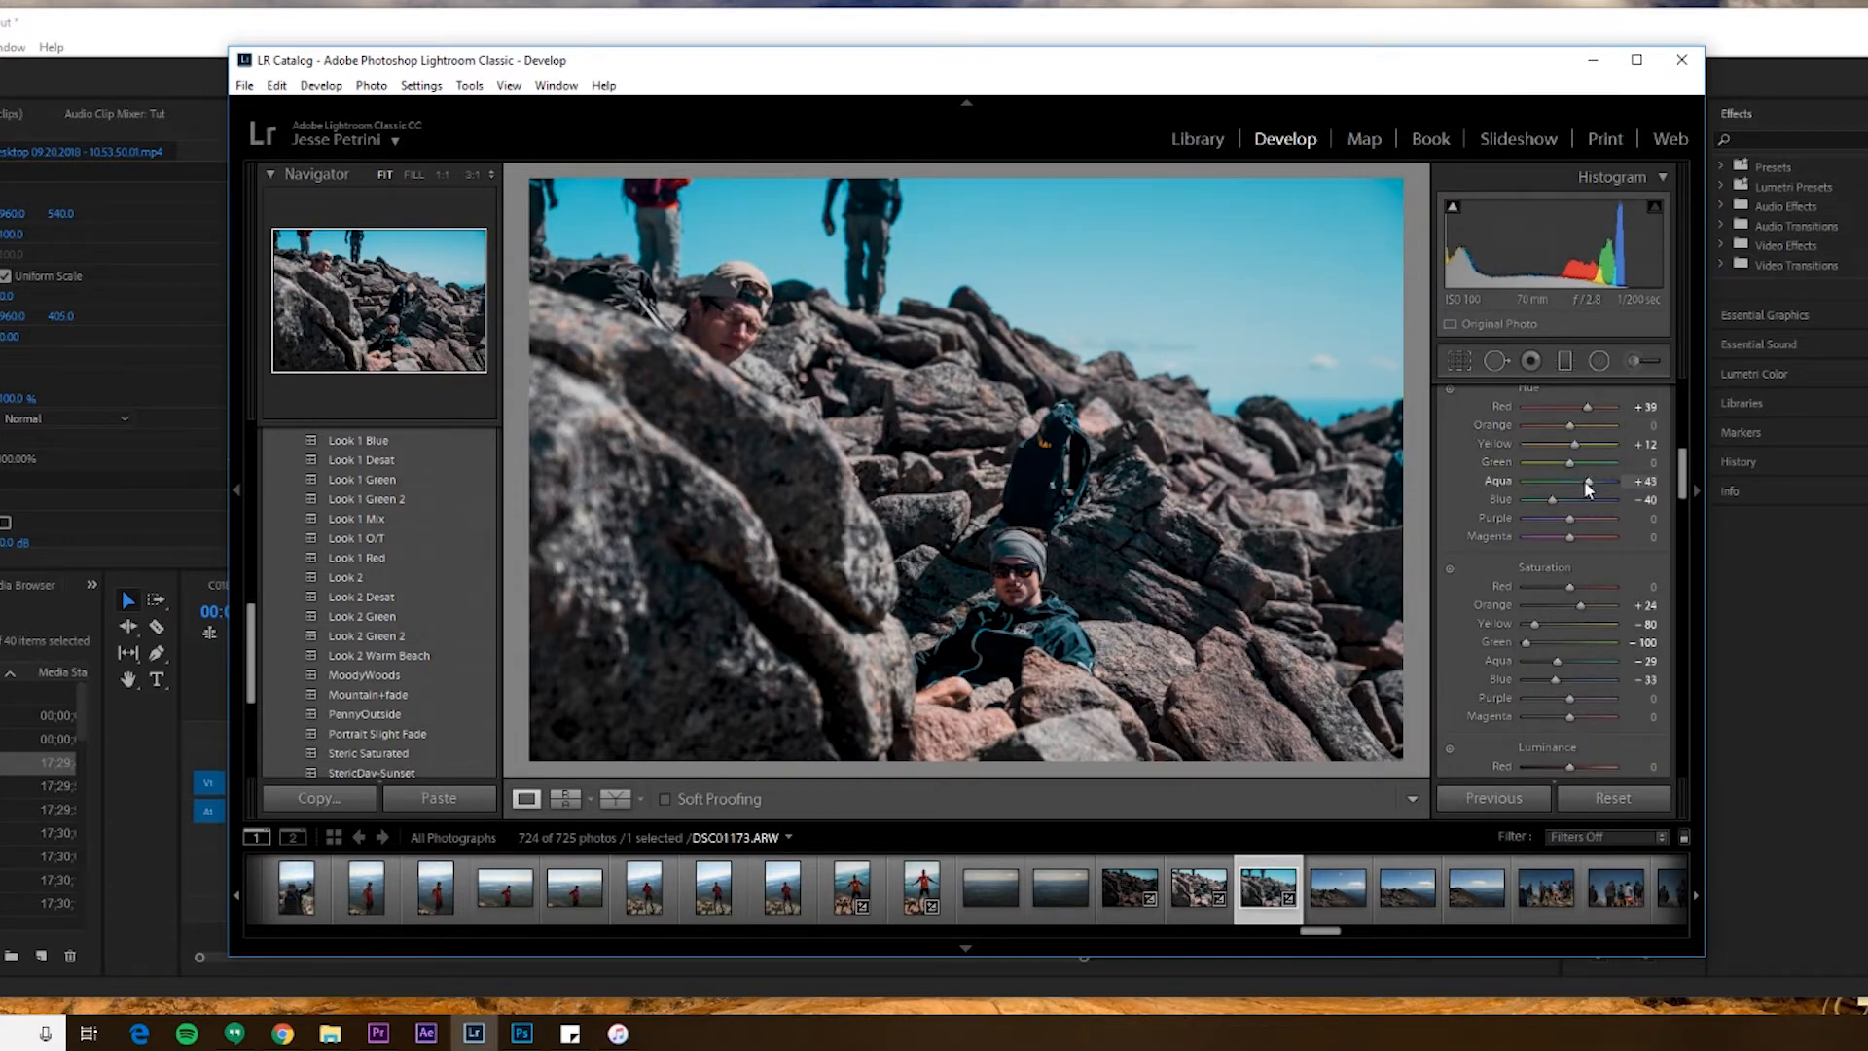
mouse_move(1555, 498)
mouse_down()
mouse_move(1621, 498)
mouse_move(1558, 502)
mouse_up()
double_click(1555, 501)
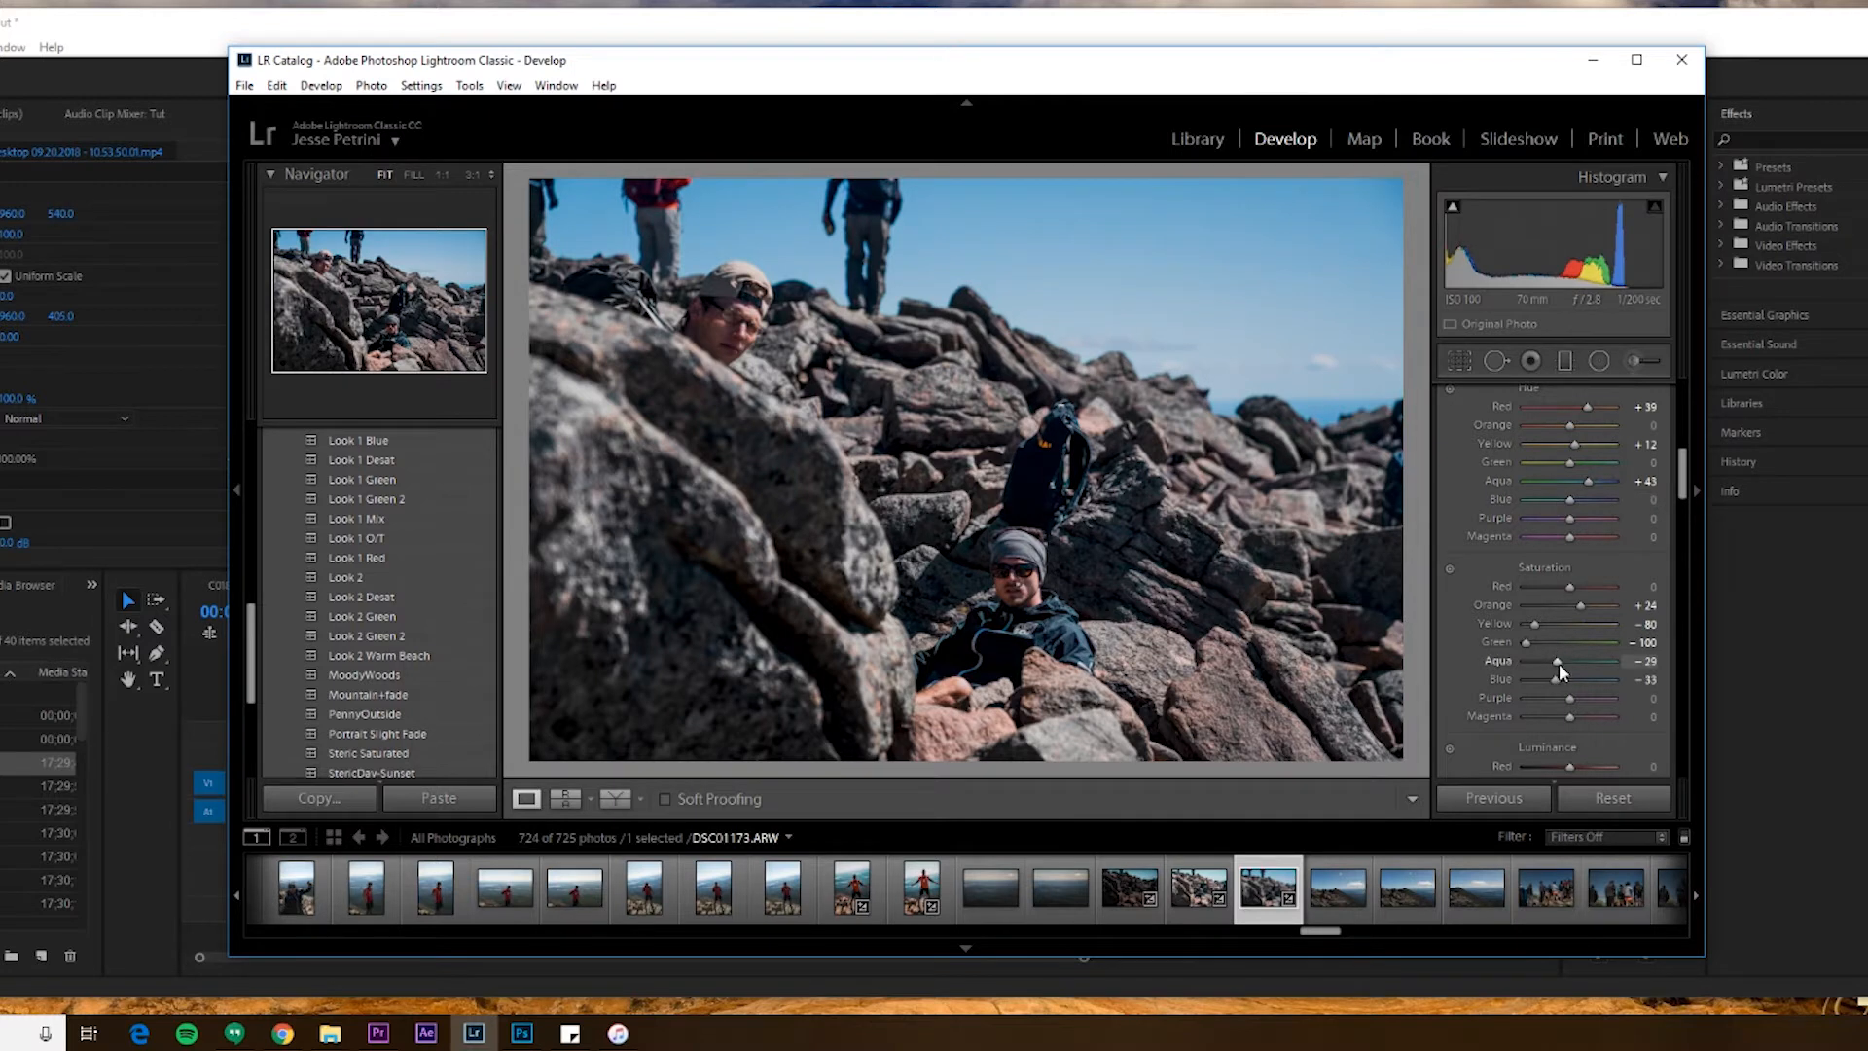
drag(1555, 679, 1538, 681)
drag(1569, 499, 1548, 500)
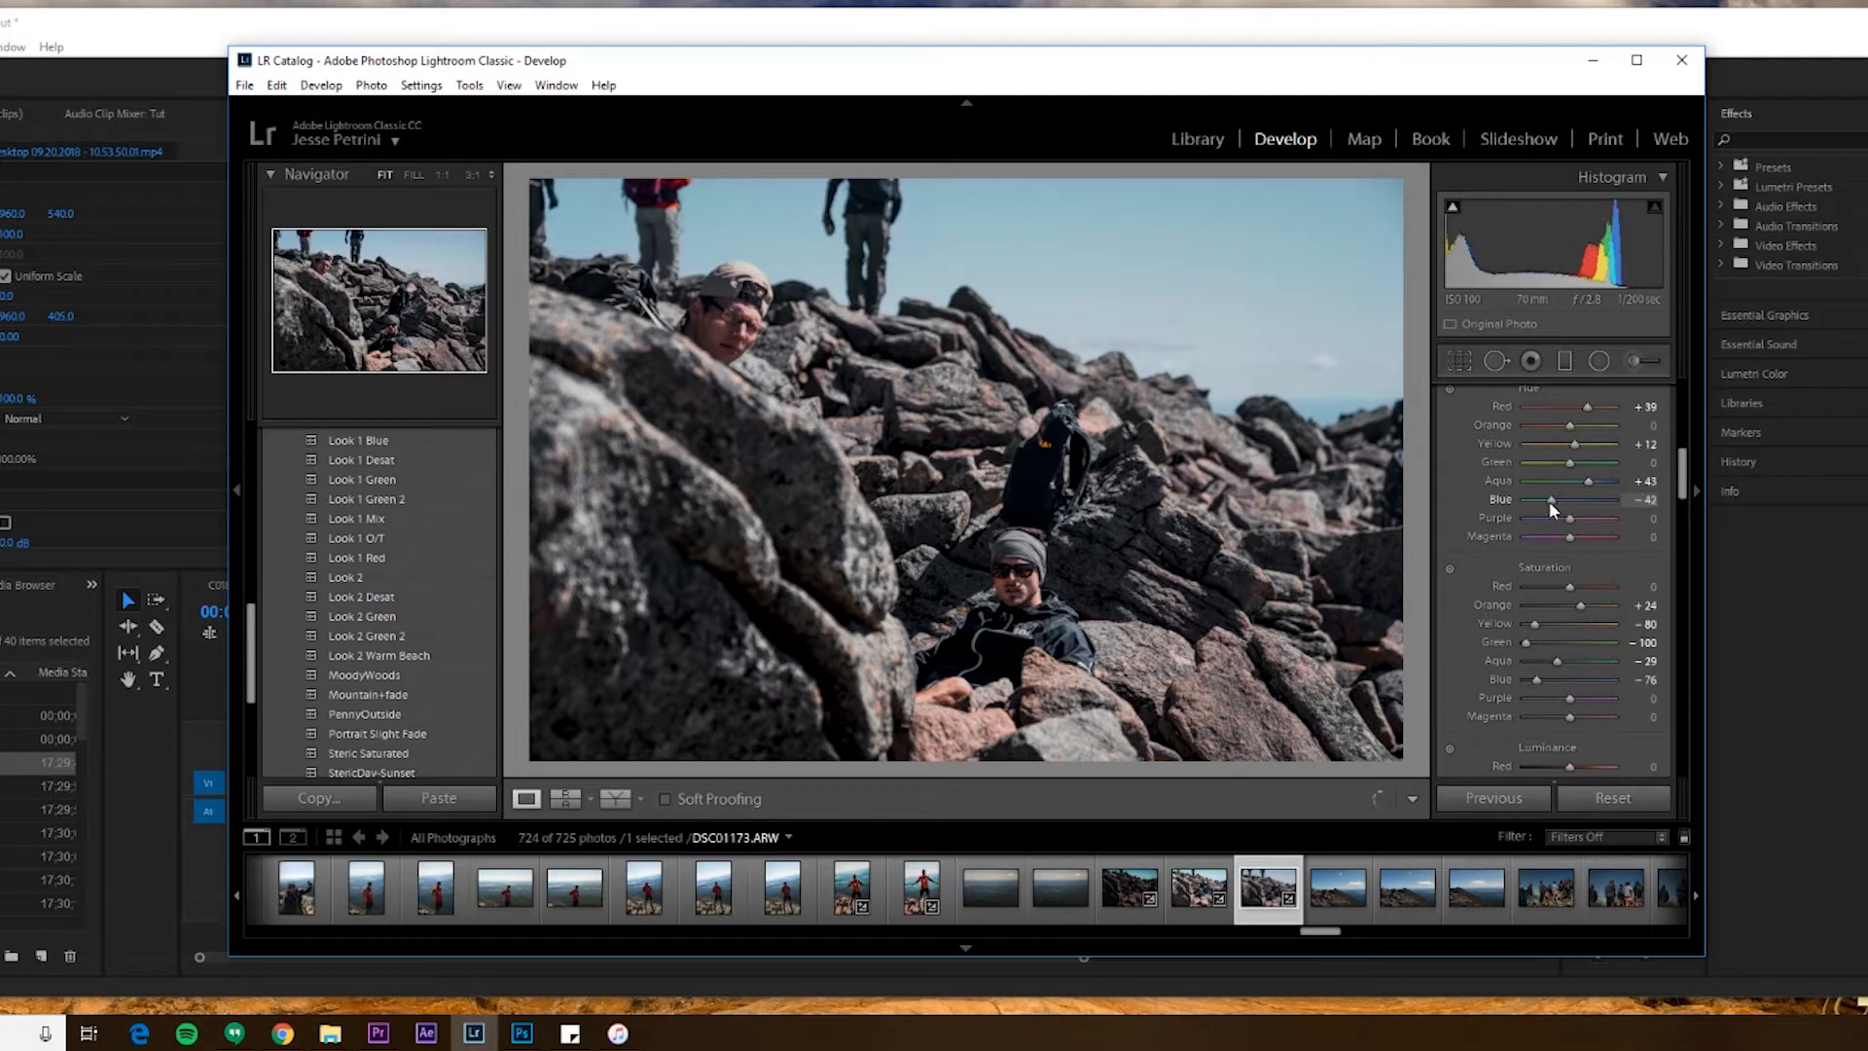
mouse_move(1535, 681)
mouse_down()
mouse_move(1644, 683)
mouse_move(1533, 677)
mouse_move(1569, 686)
mouse_move(1549, 686)
mouse_up()
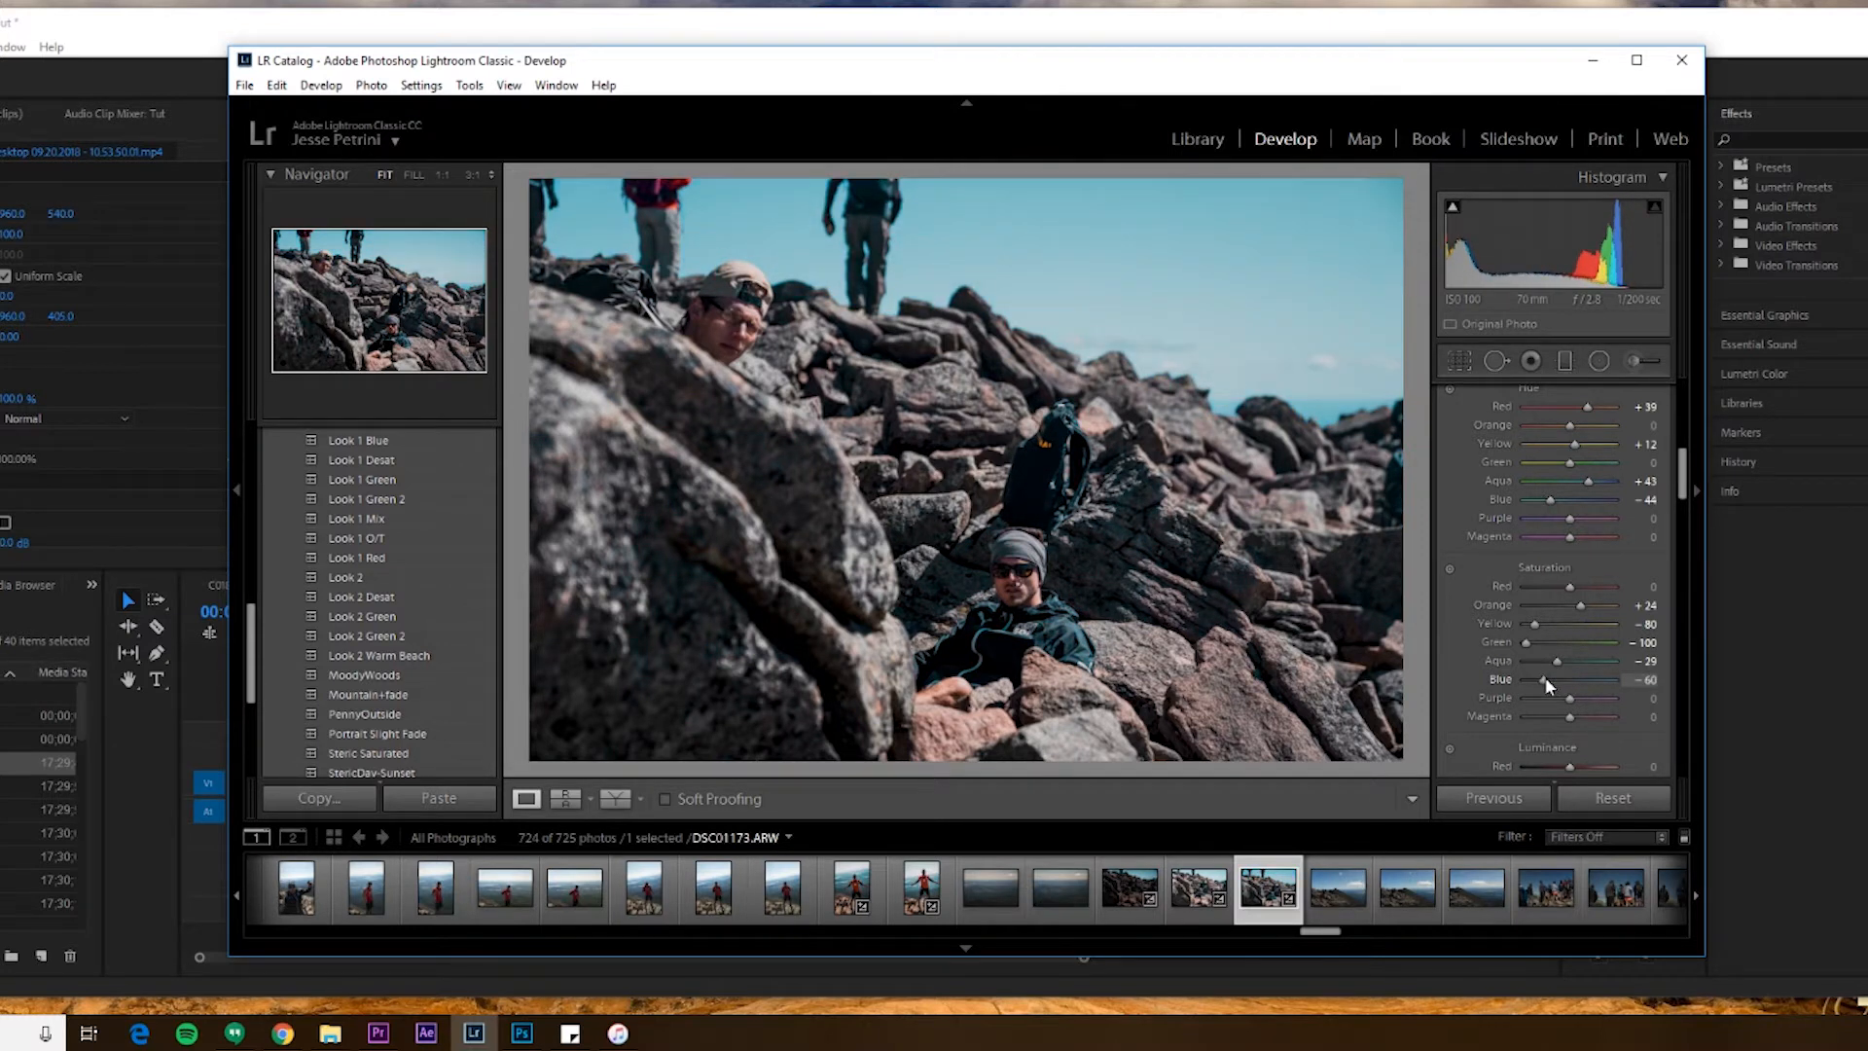
scroll(1457, 659, down, 5)
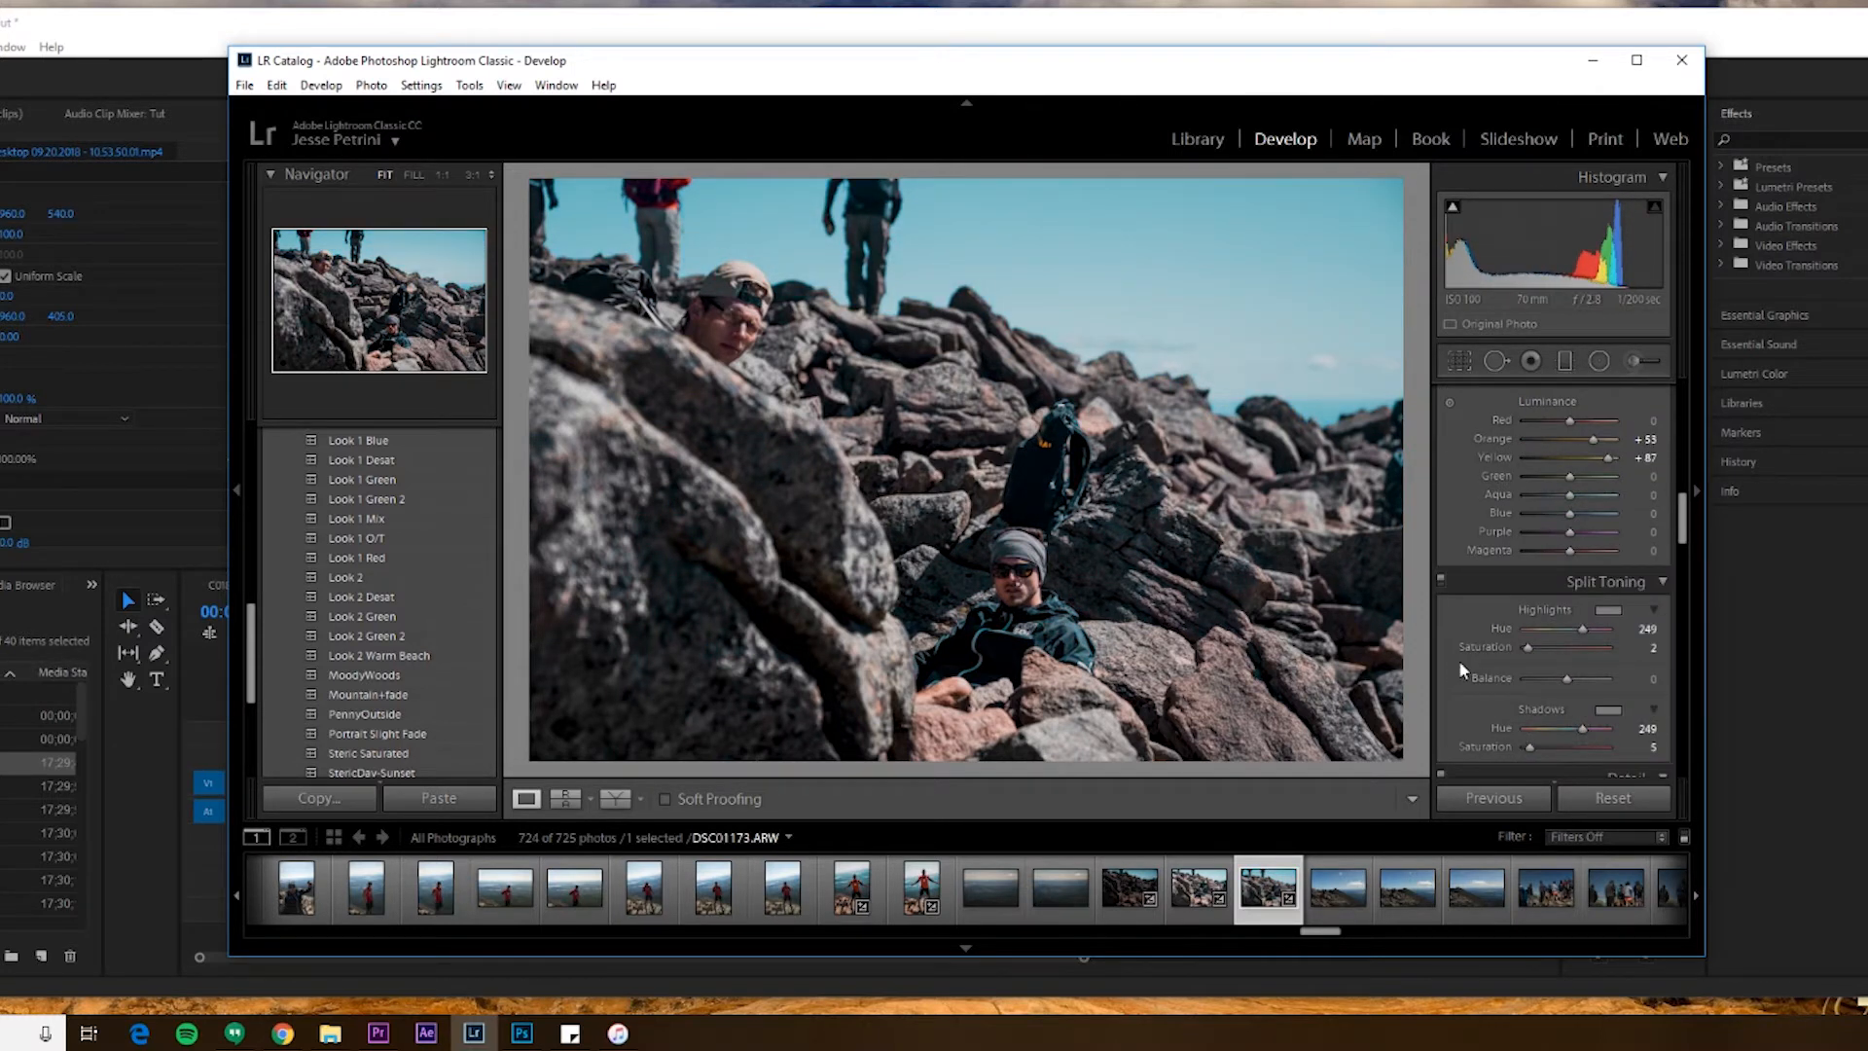
scroll(1458, 659, up, 10)
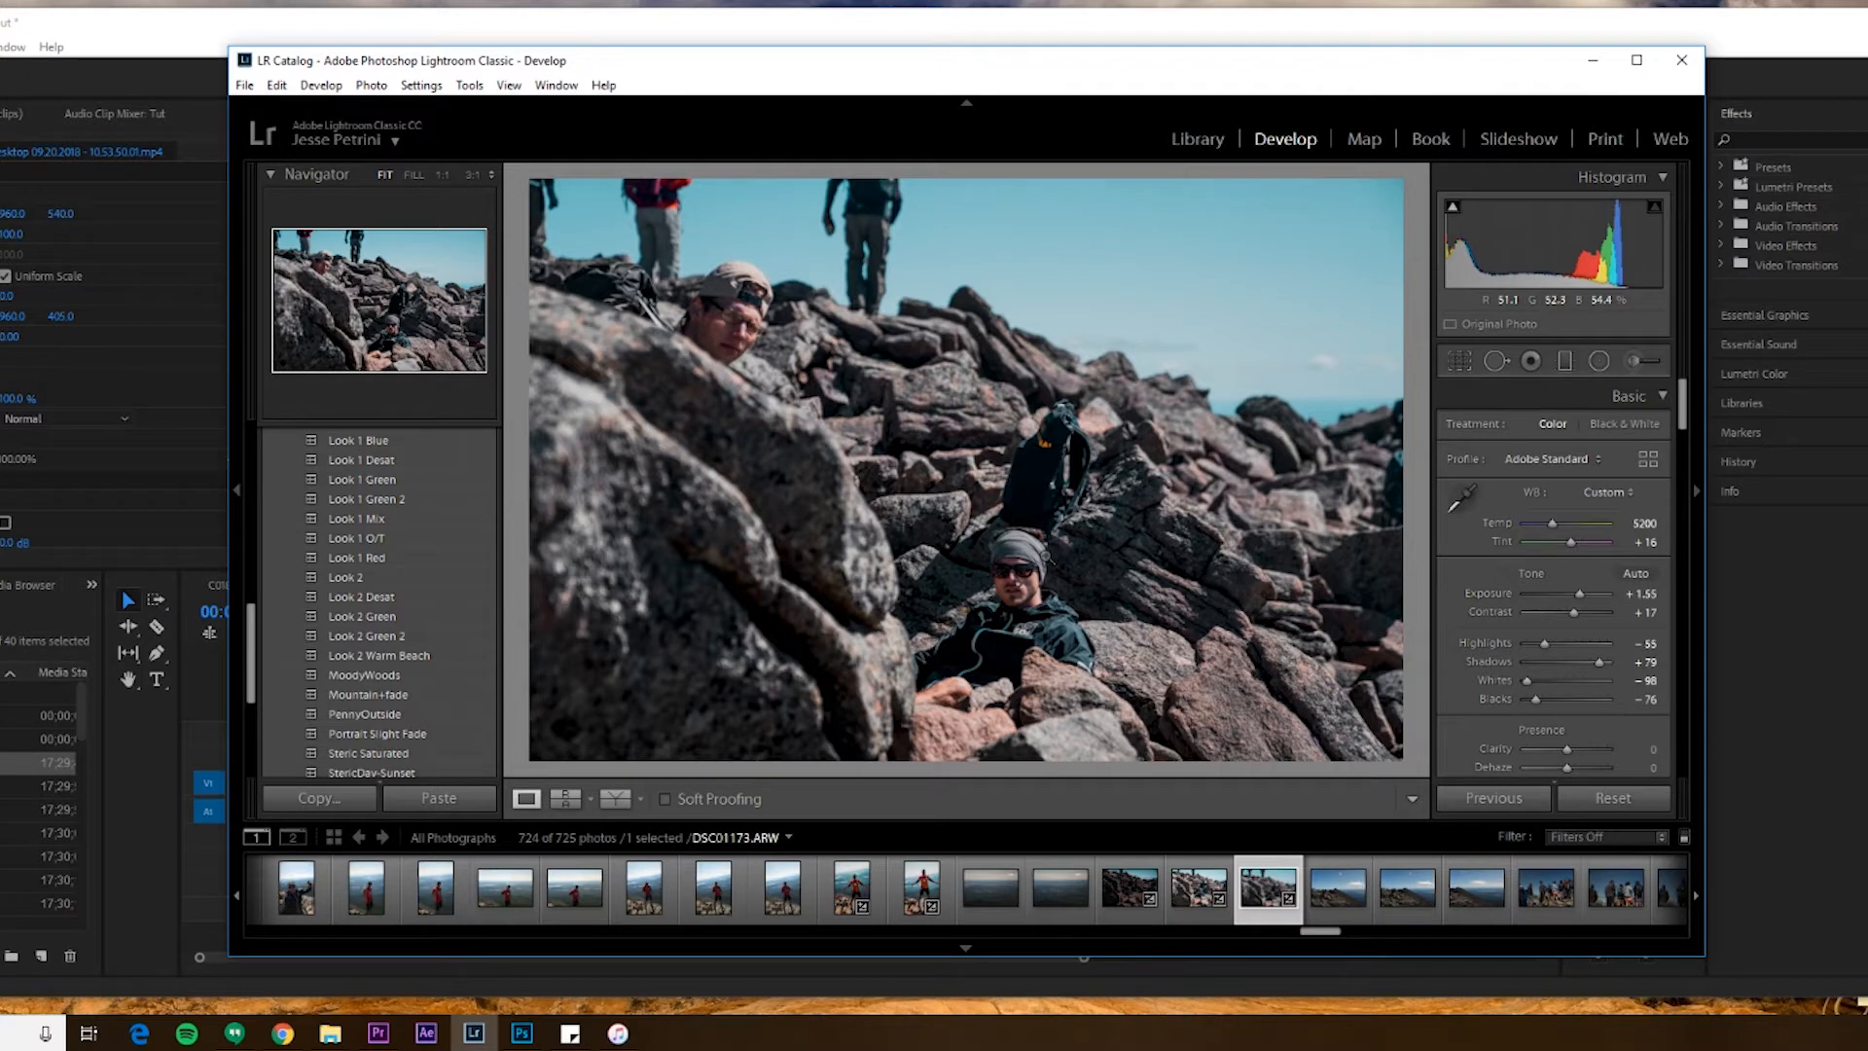
Copy the develop settings of the edited rocks photo DSC01173.ARW
right_click(1262, 893)
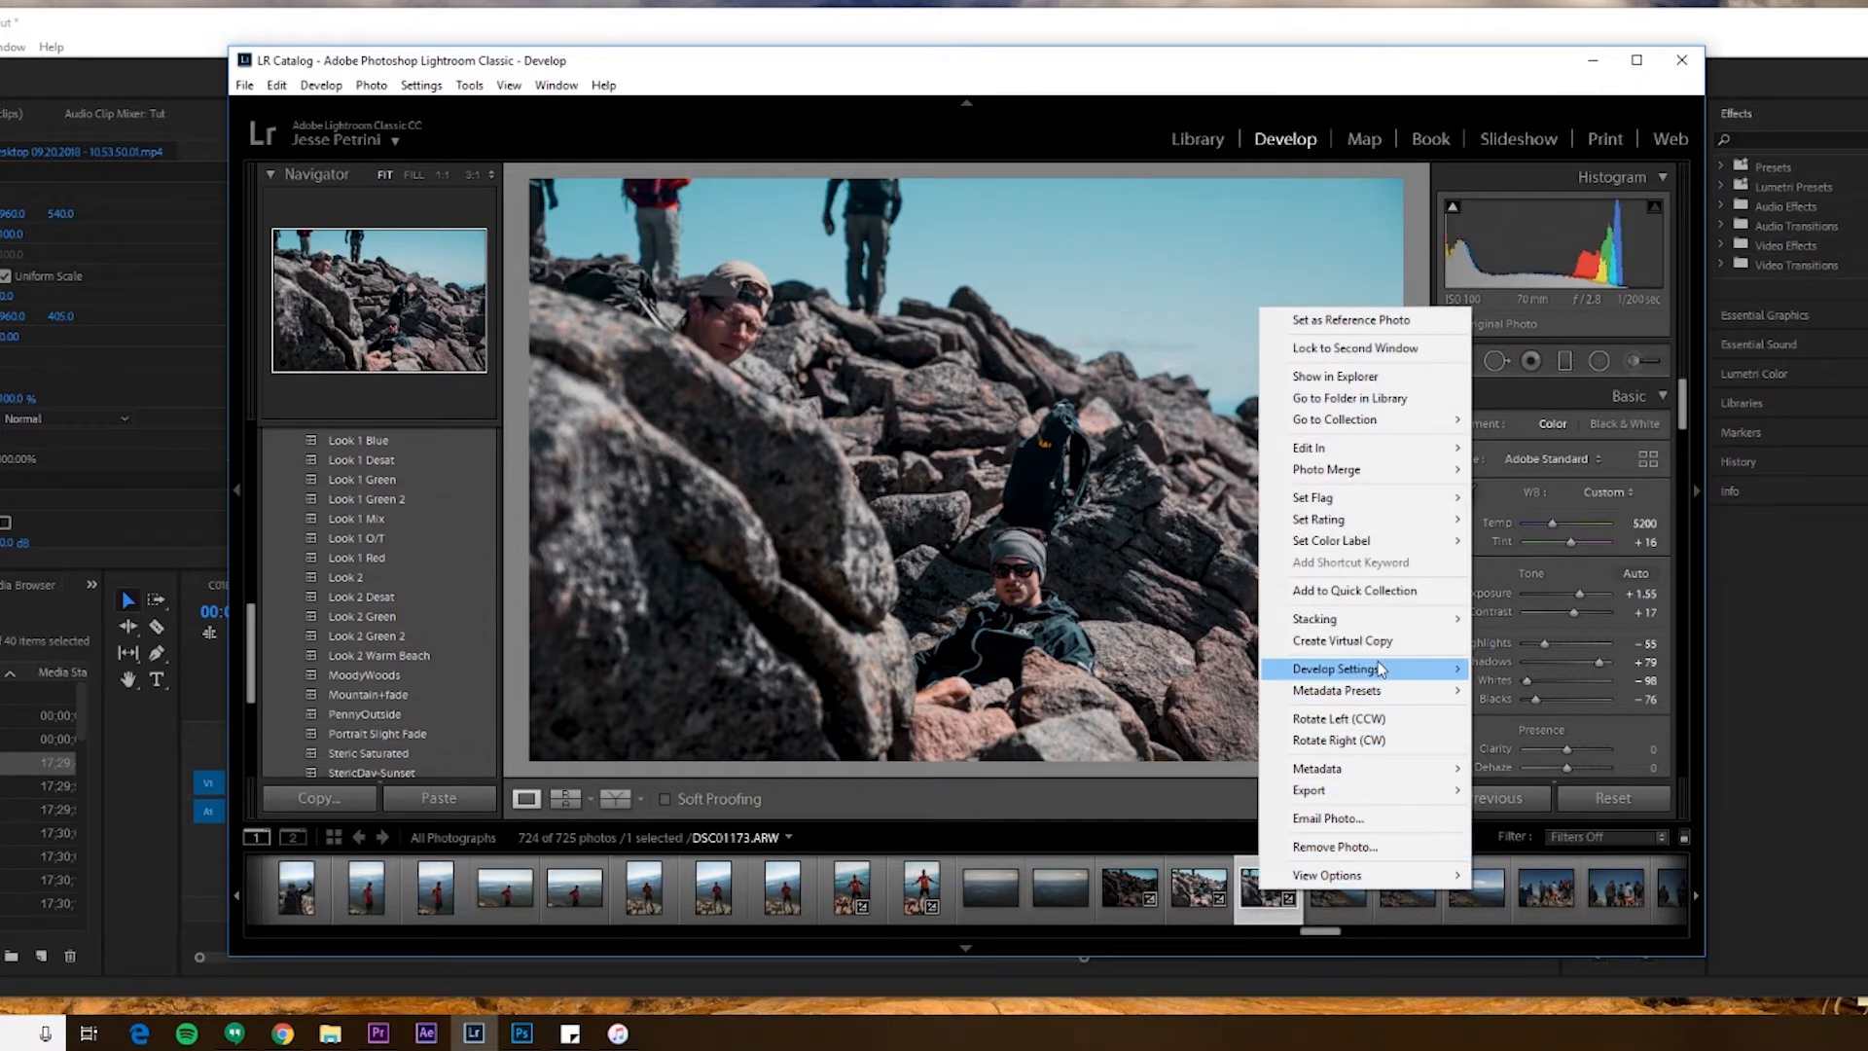
mouse_move(1379, 672)
click(1563, 749)
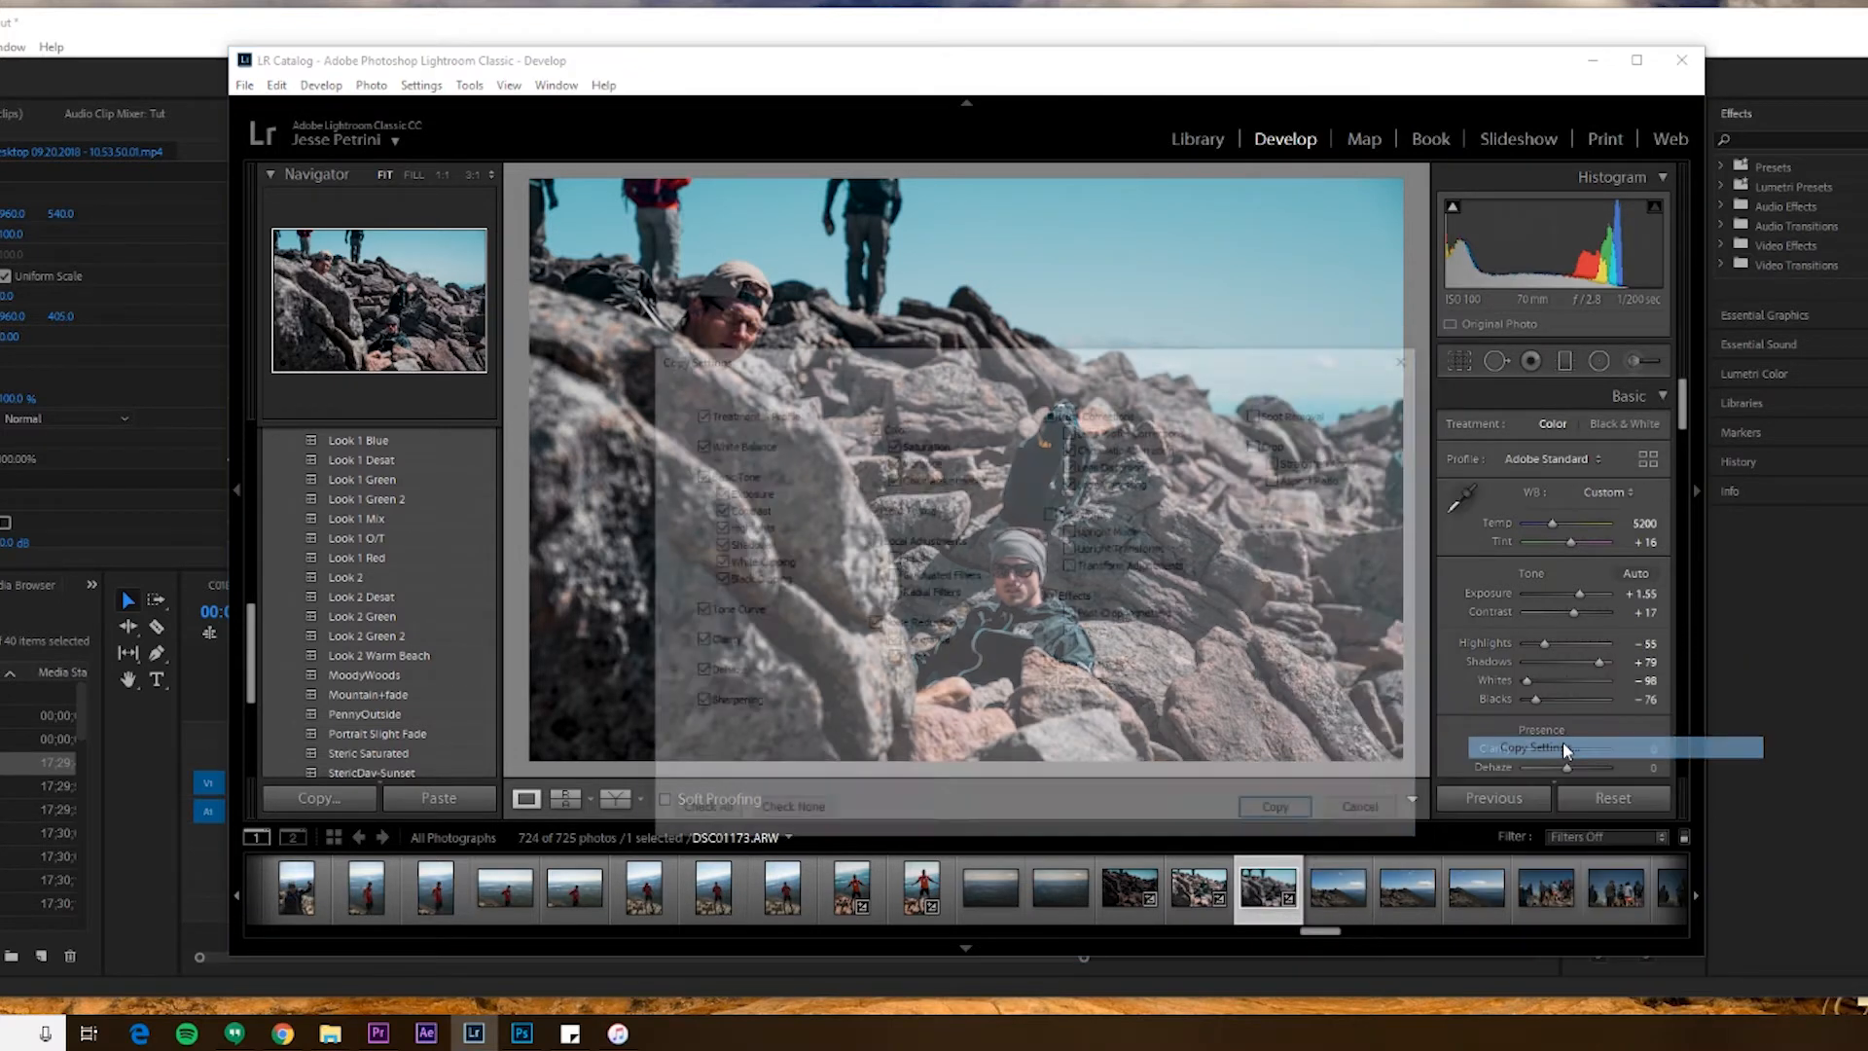
click(1286, 815)
Paste the copied develop settings onto the six consecutive photos starting with DSC01174.ARW, and check the look on the photo of standing hikers
click(1328, 892)
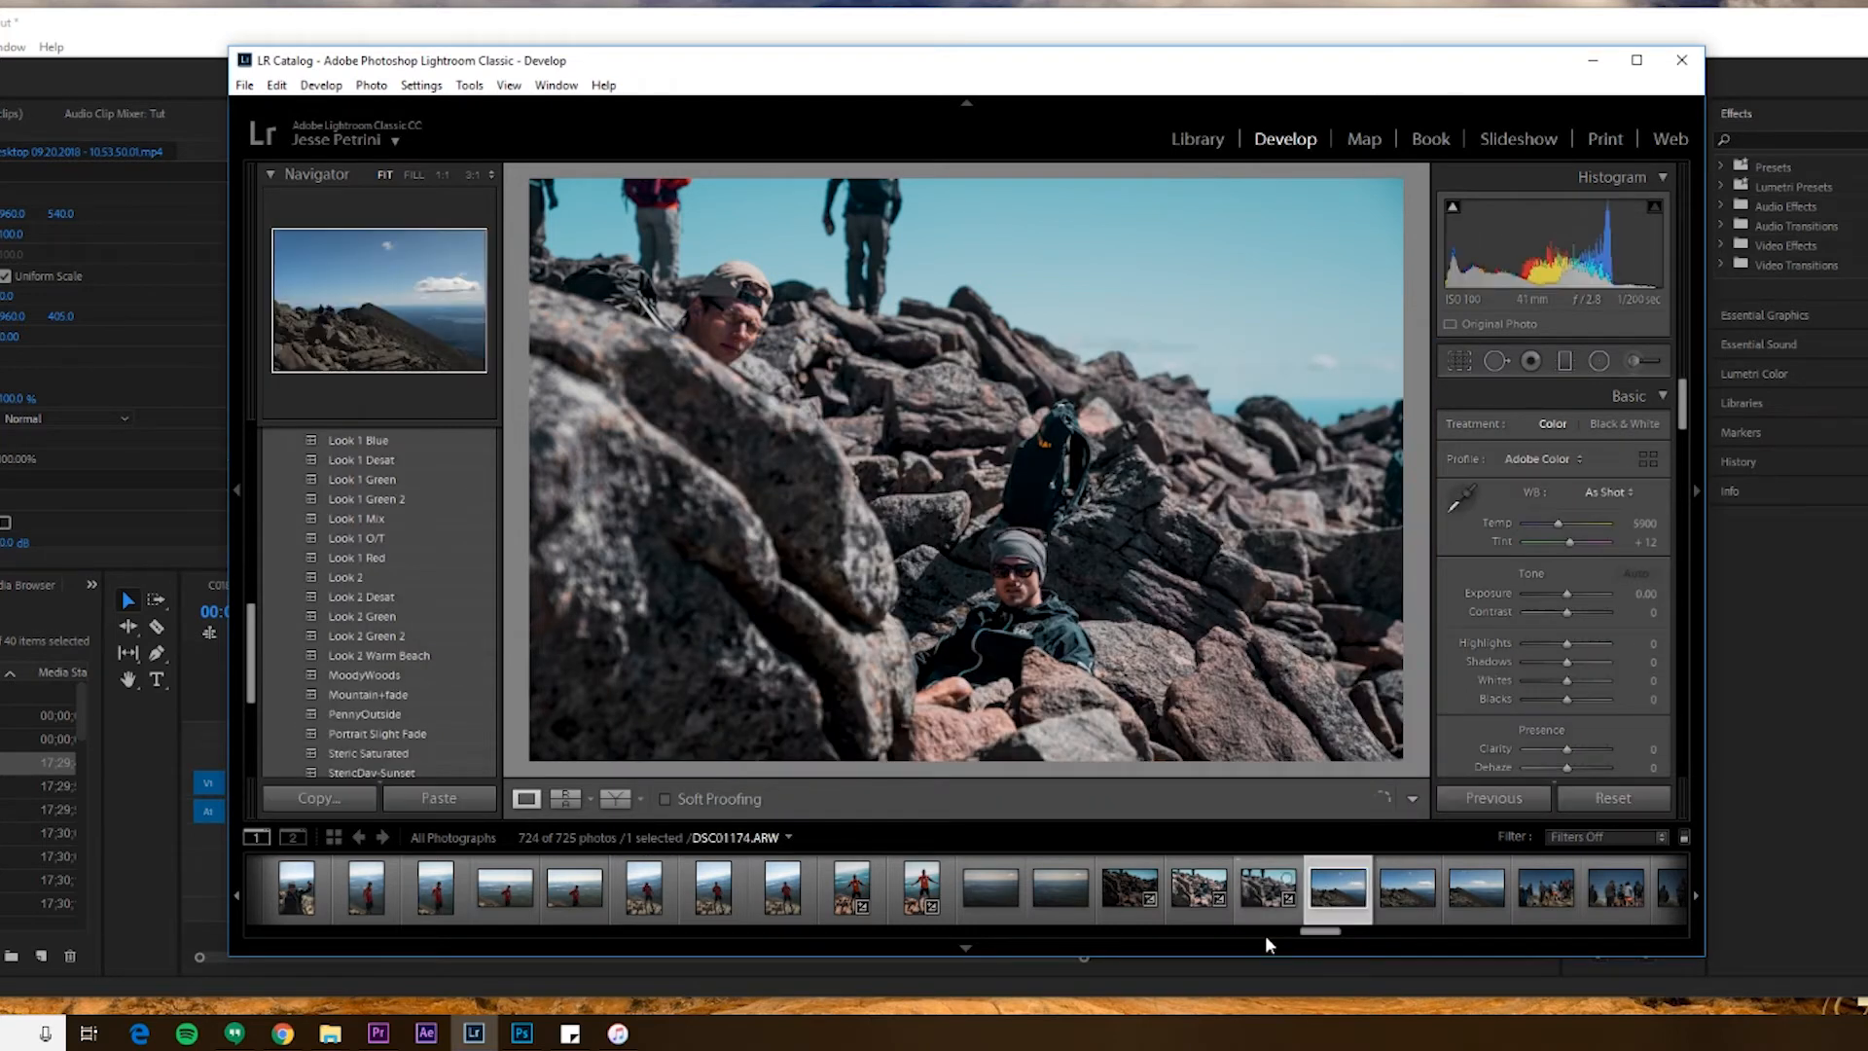
drag(1312, 932, 1327, 933)
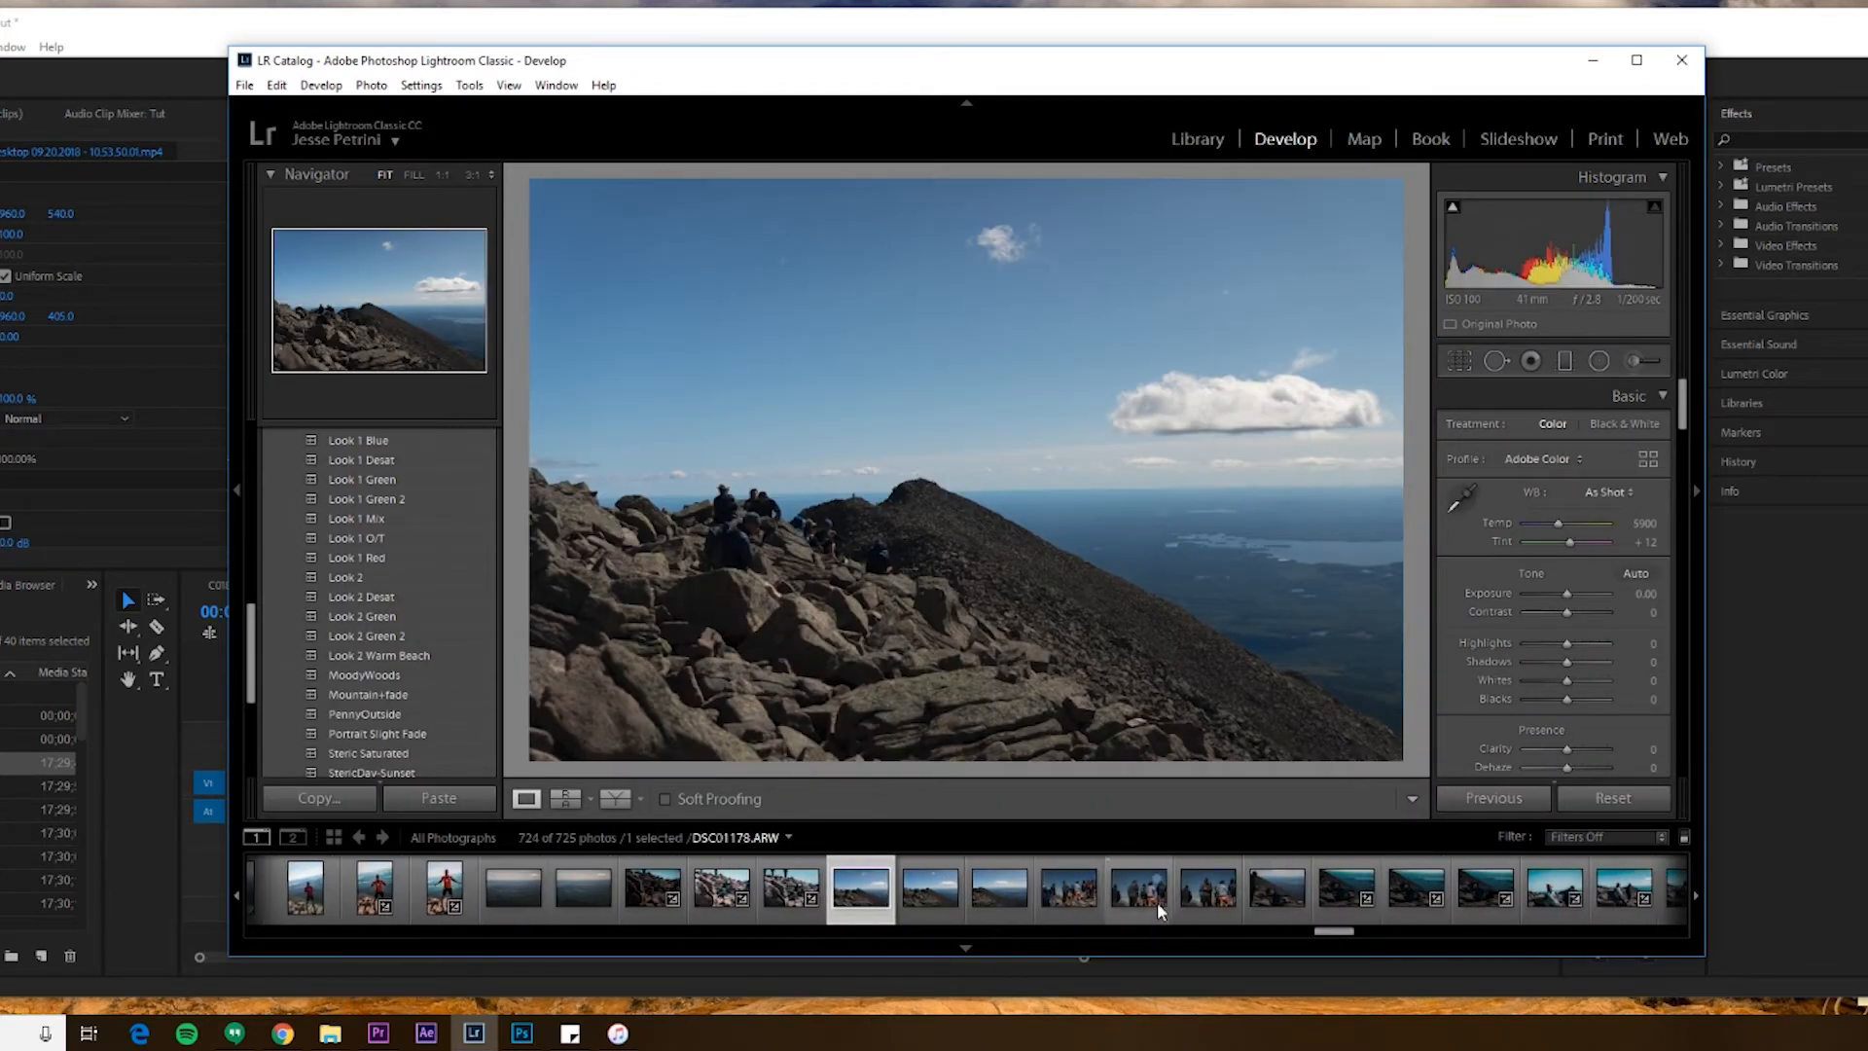
shift+click(1217, 901)
right_click(878, 884)
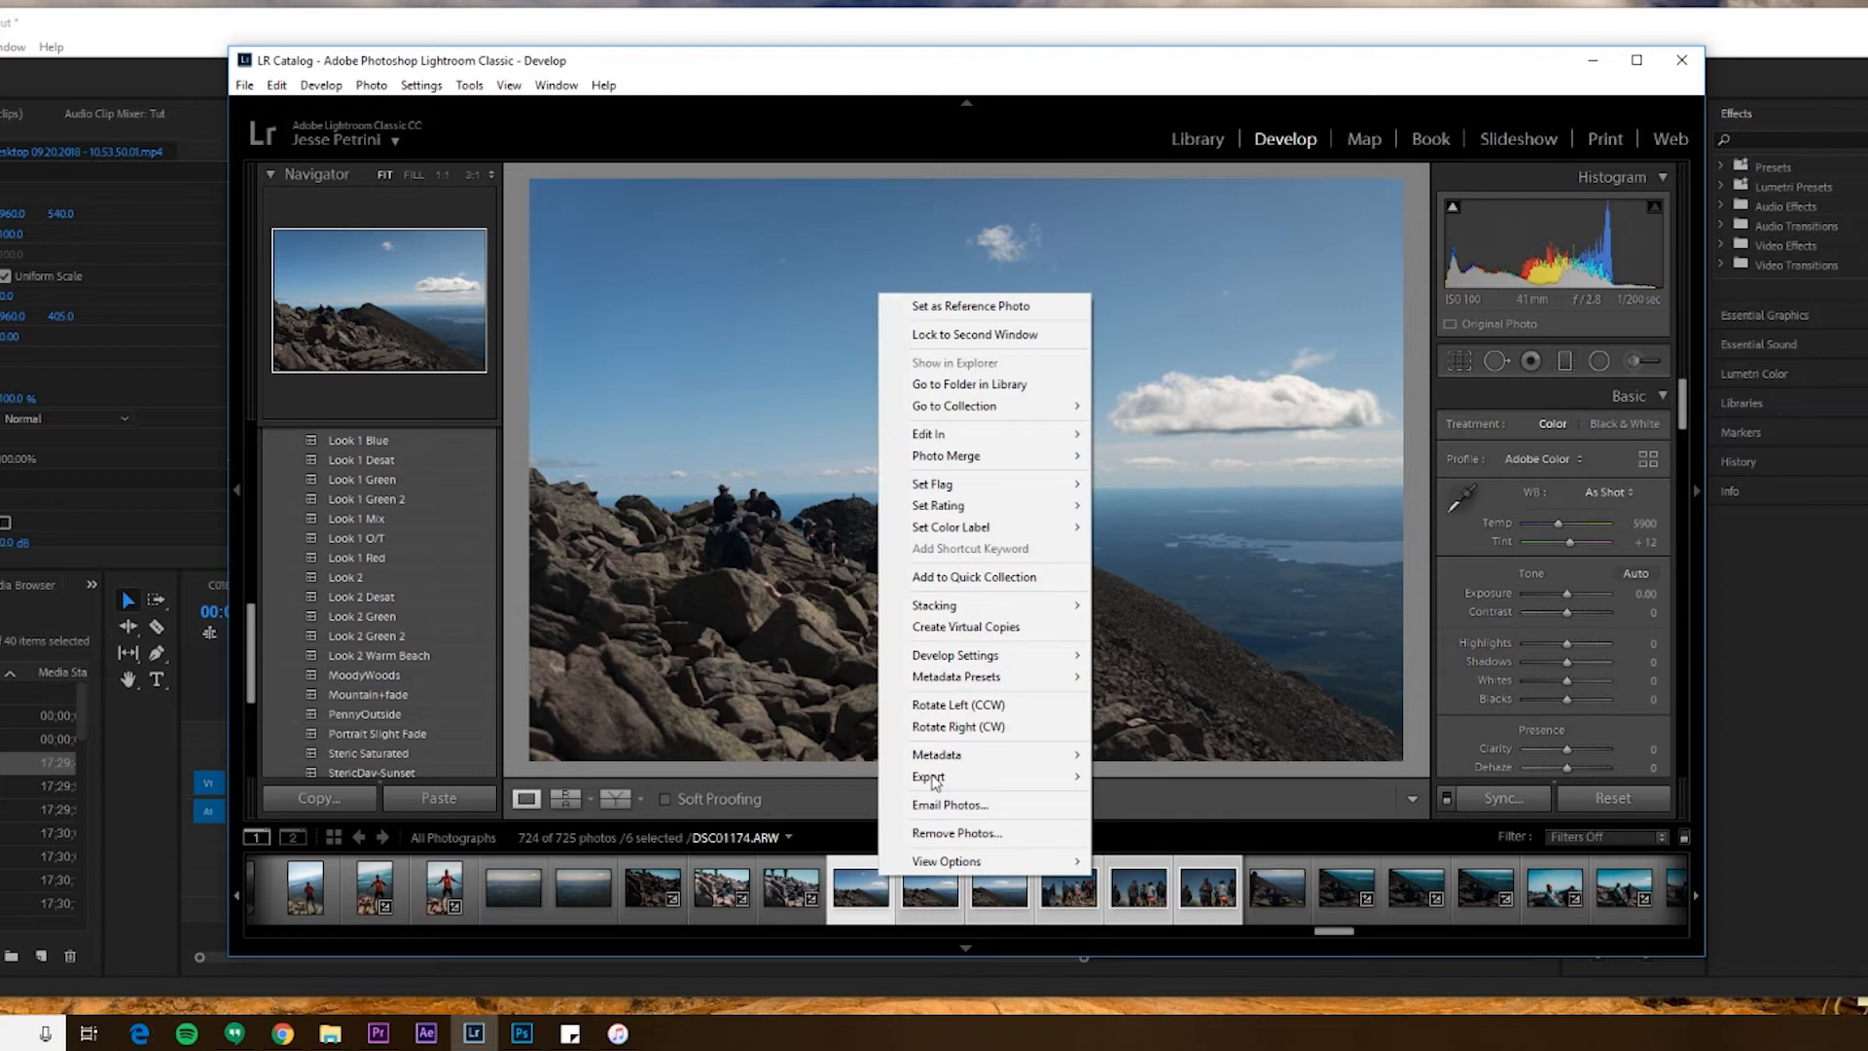
mouse_move(973, 660)
click(1153, 754)
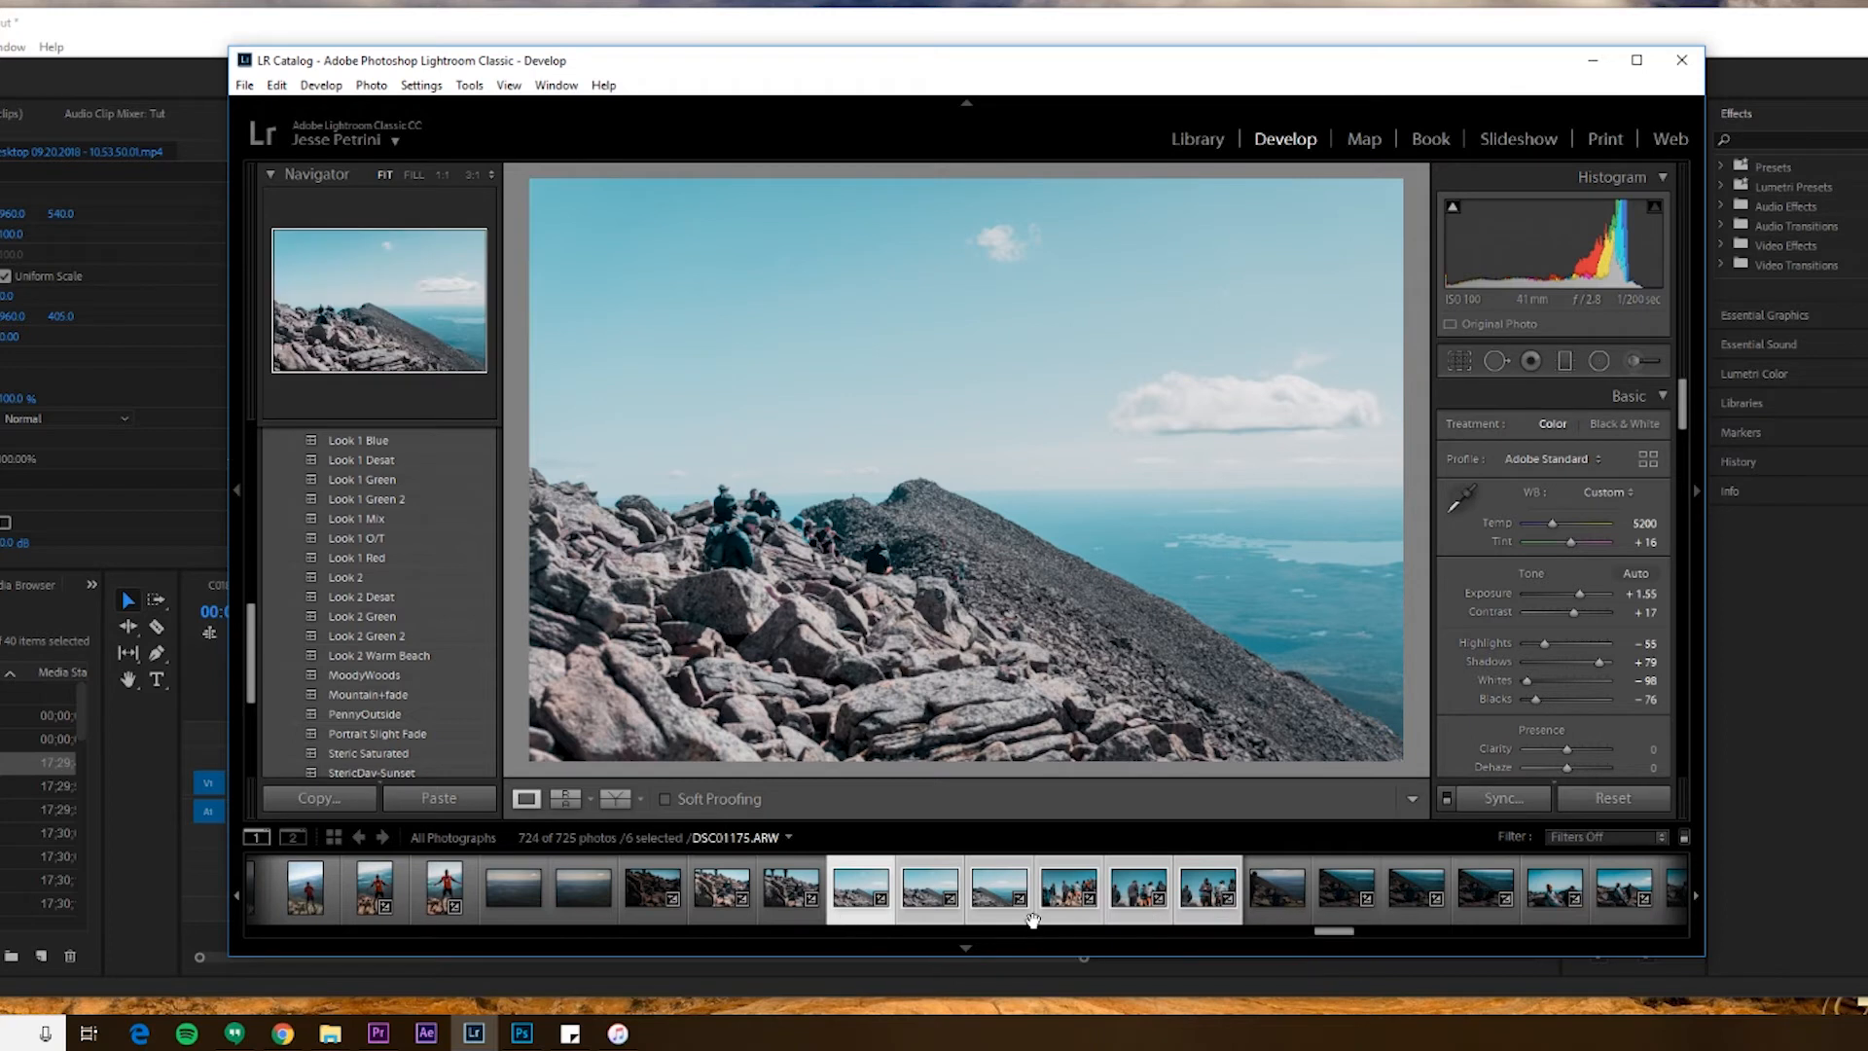
click(1070, 907)
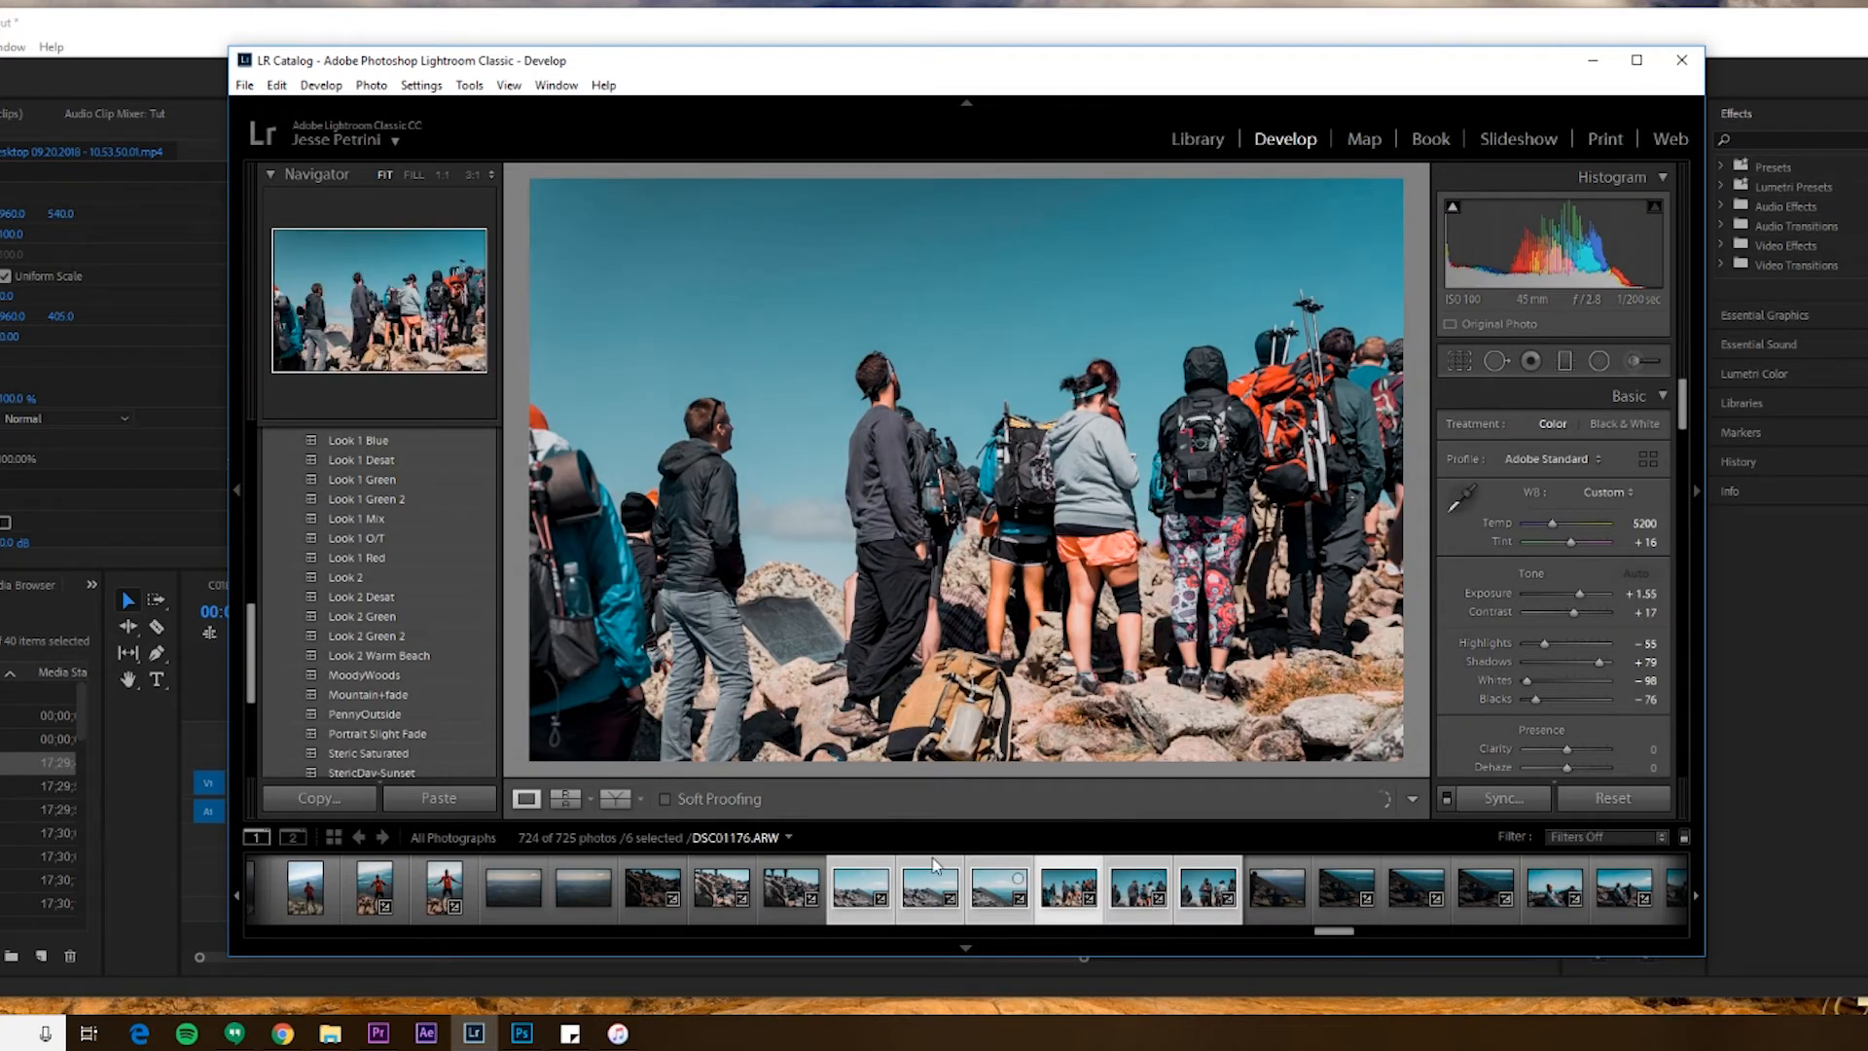
Open the dark photo of hikers among rocks, DSC01172.ARW, for editing
click(721, 888)
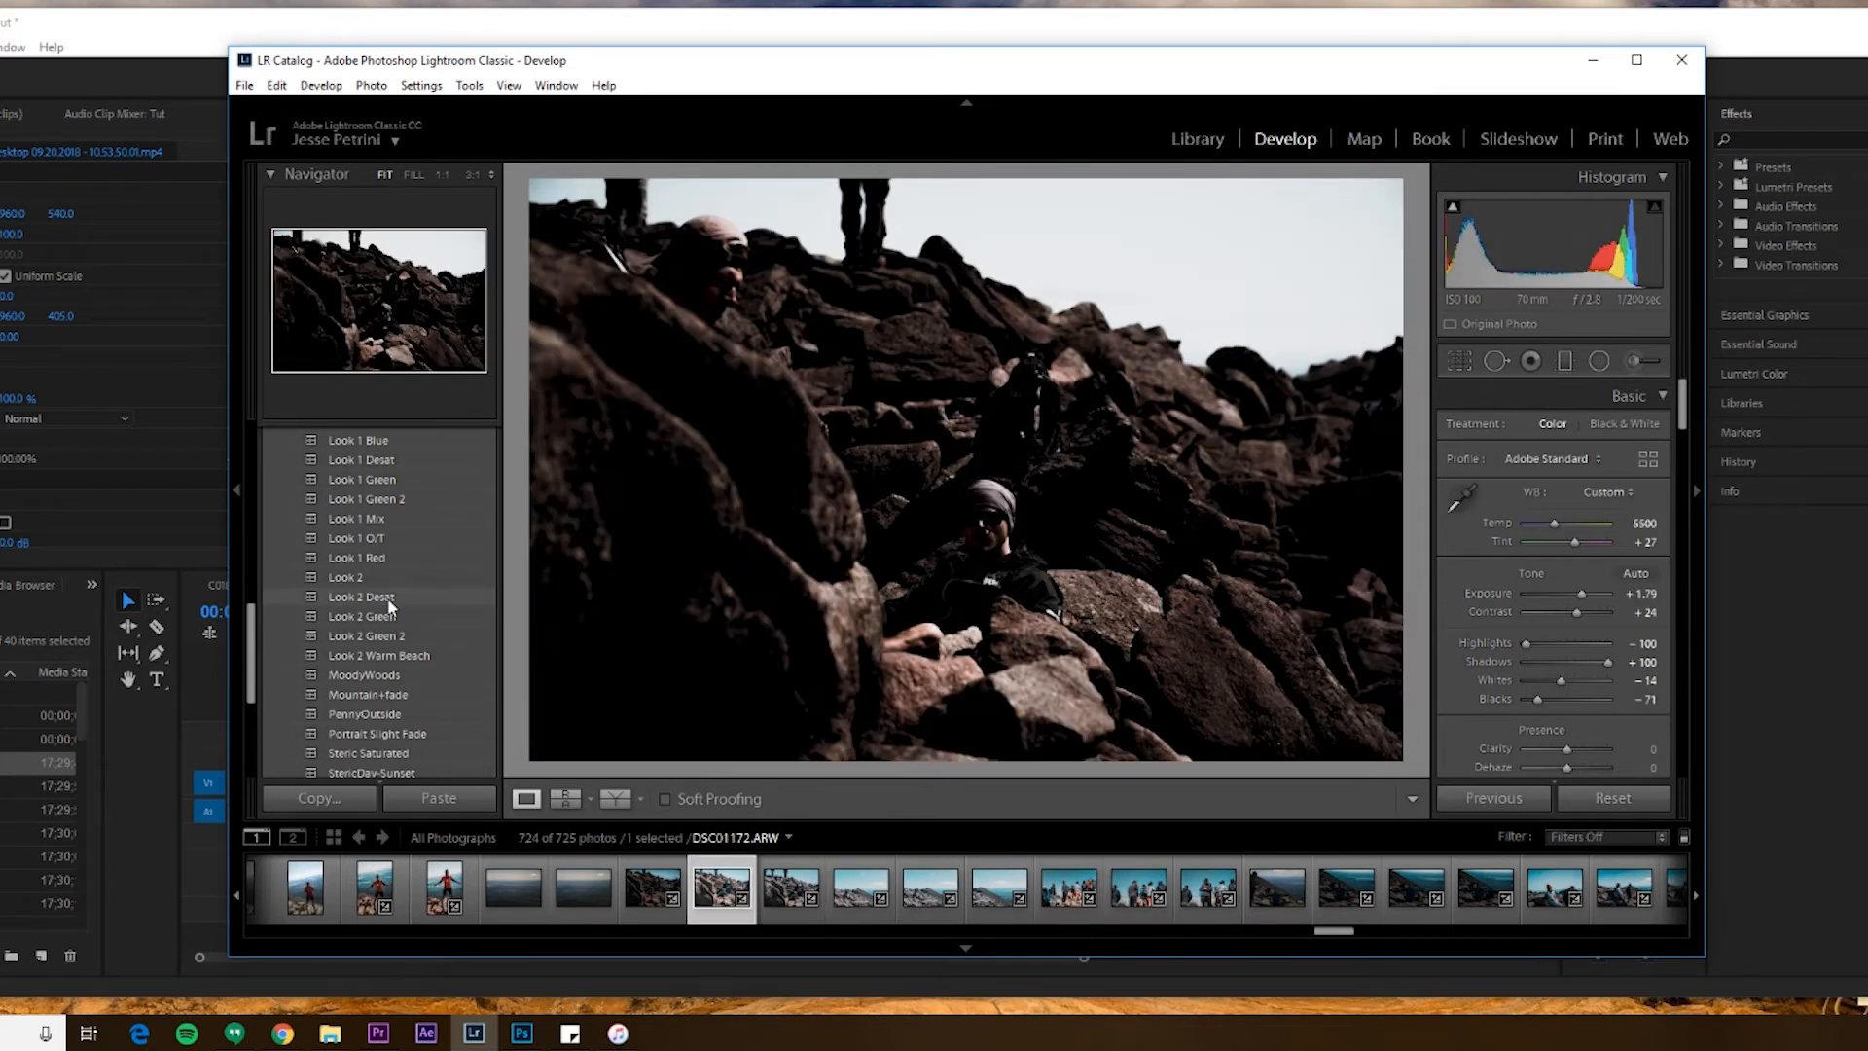